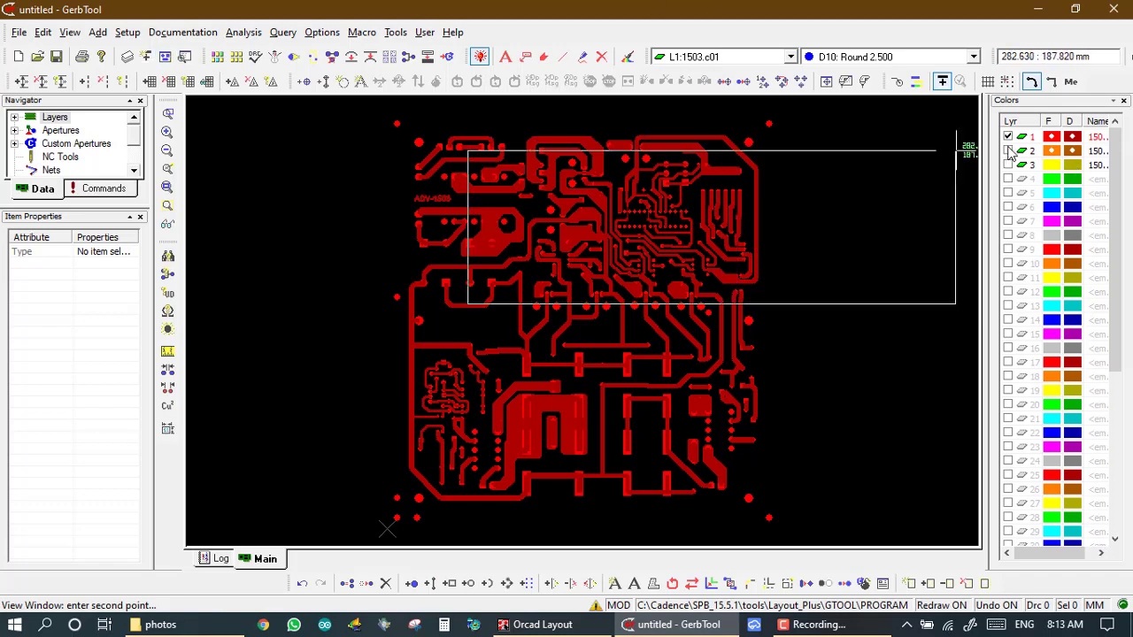
# Step: Hide layers 2 and 3, leaving only layer 1 displayed
pyautogui.click(1007, 150)
pyautogui.click(1007, 165)
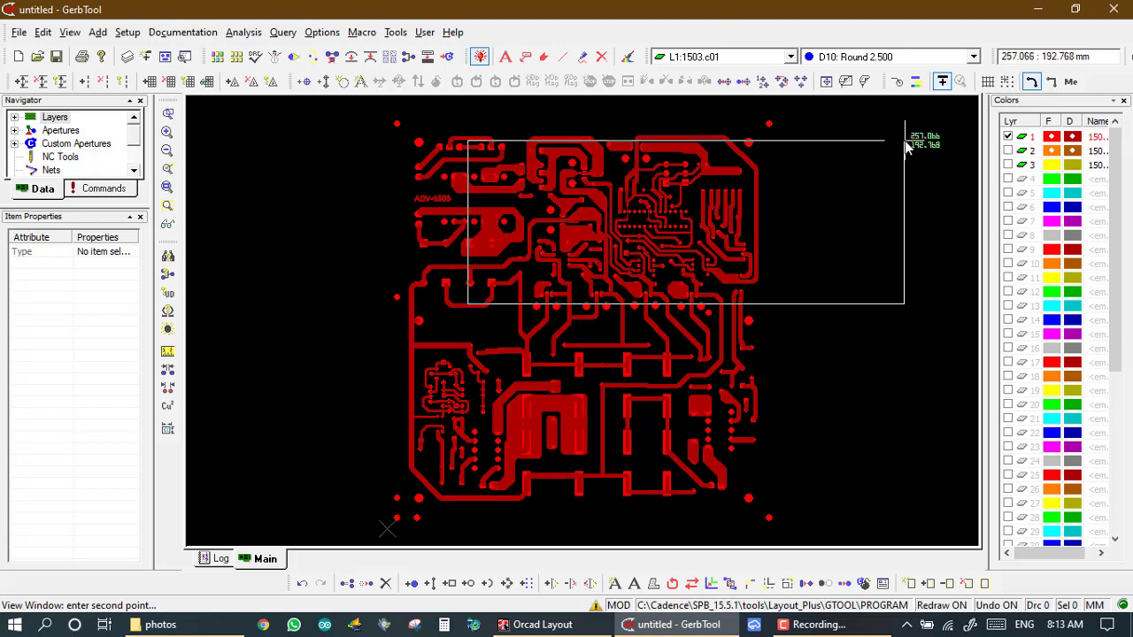
# Step: Inspect the properties and available edit options of the fifth pad in the IC's upper pad row
pyautogui.click(784, 172)
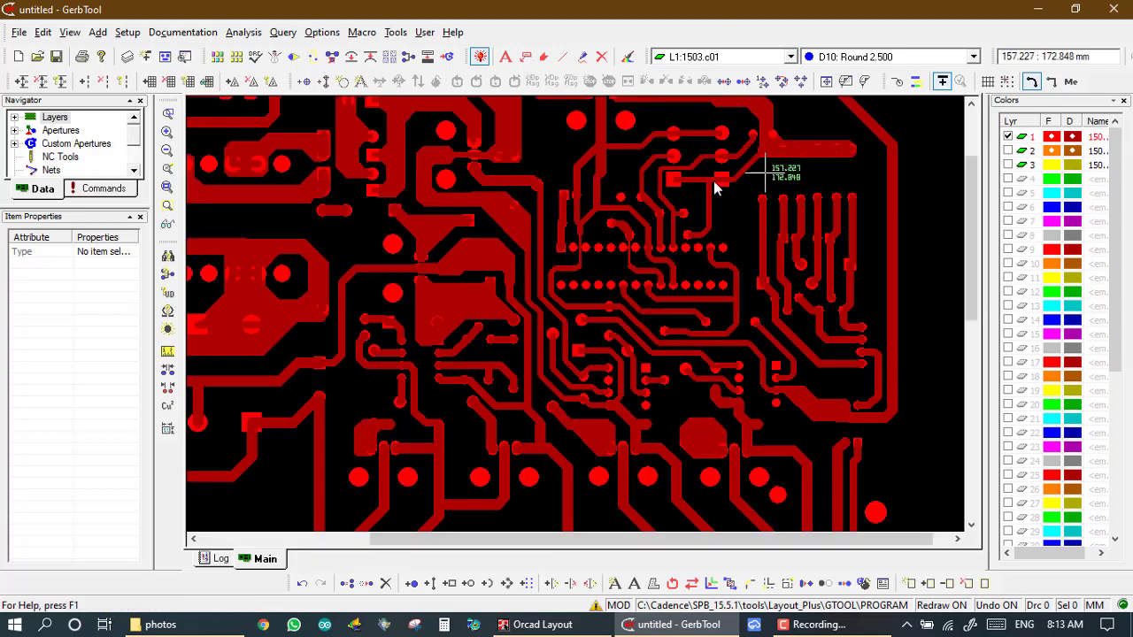
pyautogui.click(523, 214)
pyautogui.click(716, 320)
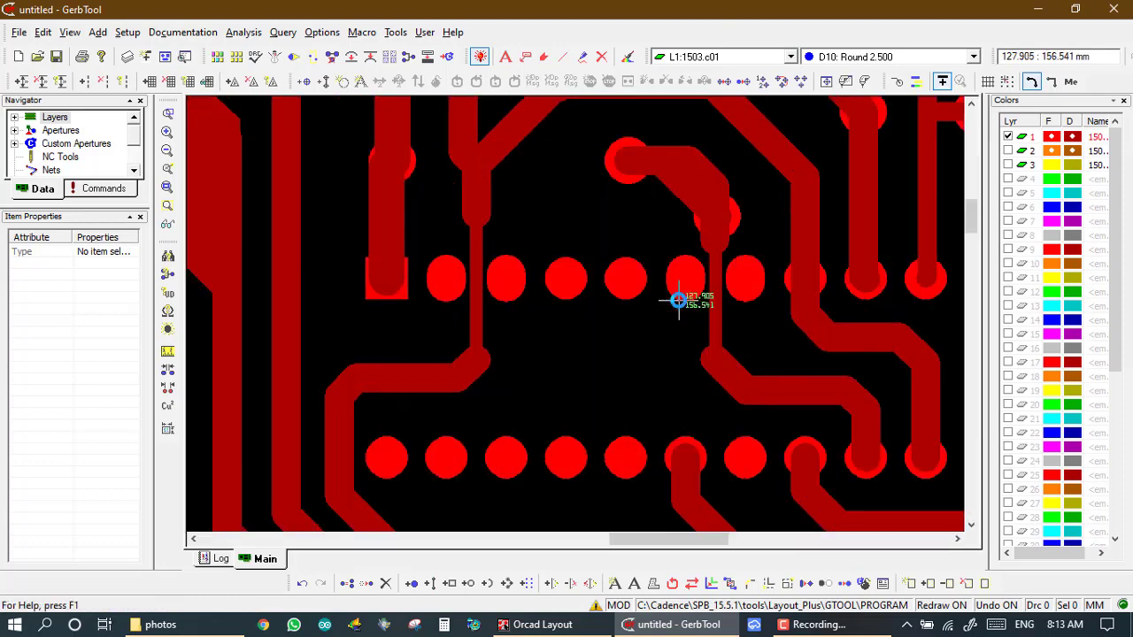
pyautogui.rightClick(618, 283)
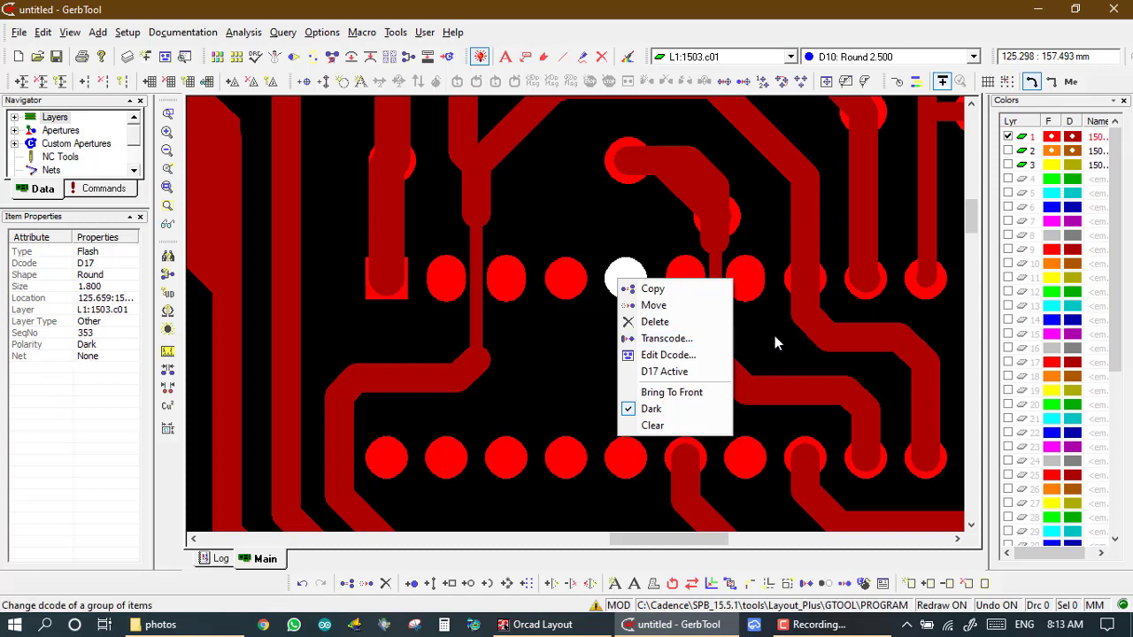
pyautogui.click(802, 322)
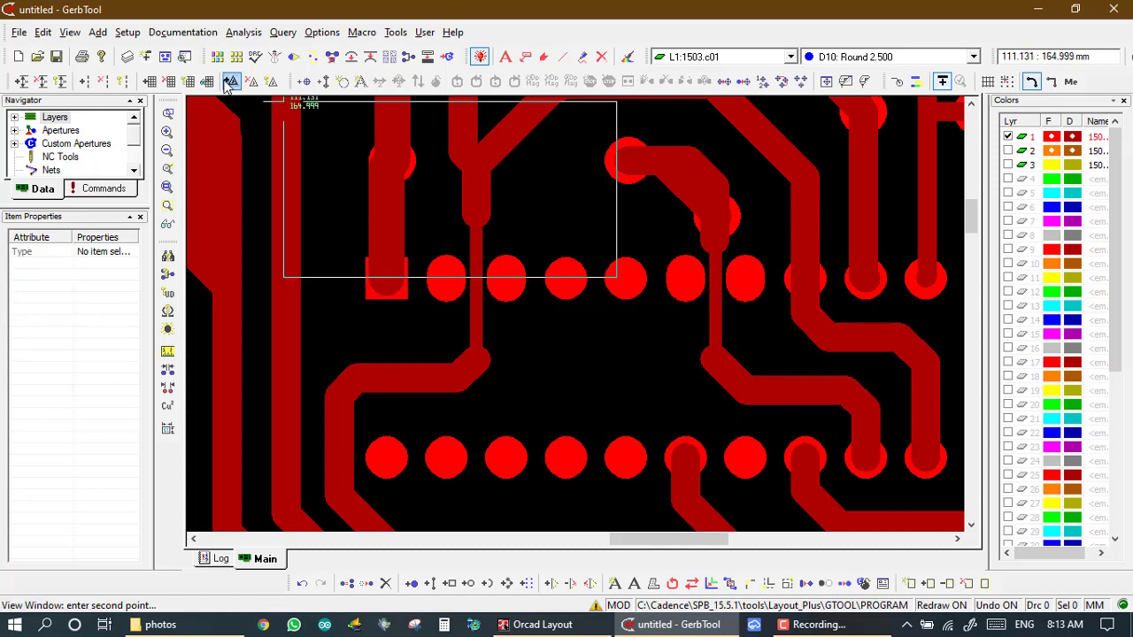
# Step: Review the existing D-codes with their sizes, angles and types in the Aperture Setup, and close it unchanged
pyautogui.click(170, 57)
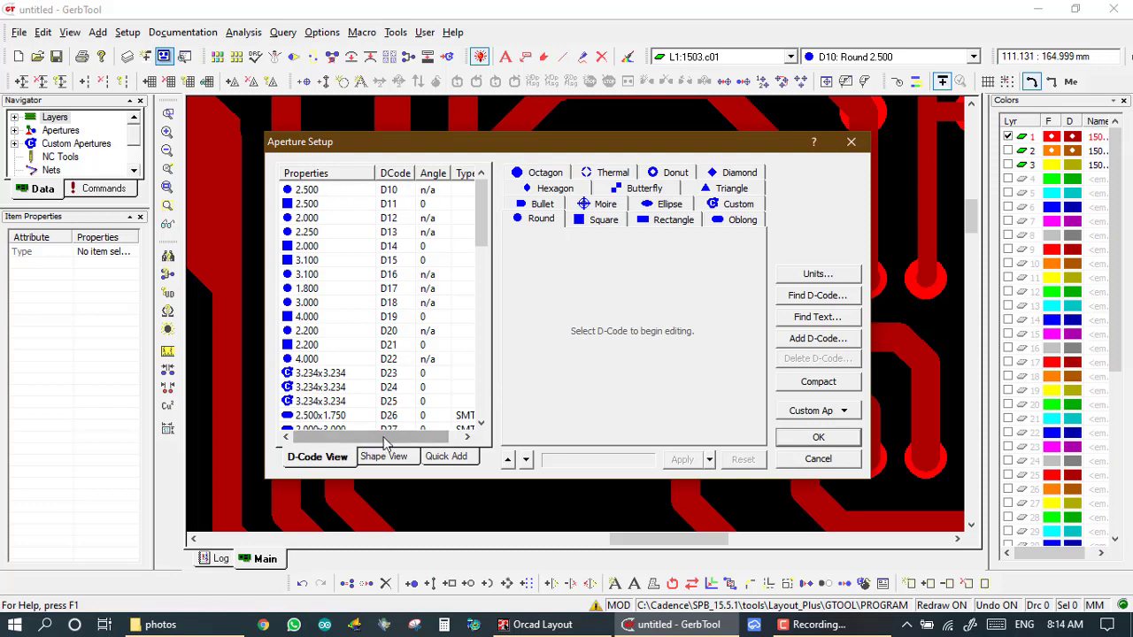
pyautogui.moveTo(385, 446); pyautogui.dragTo(400, 445)
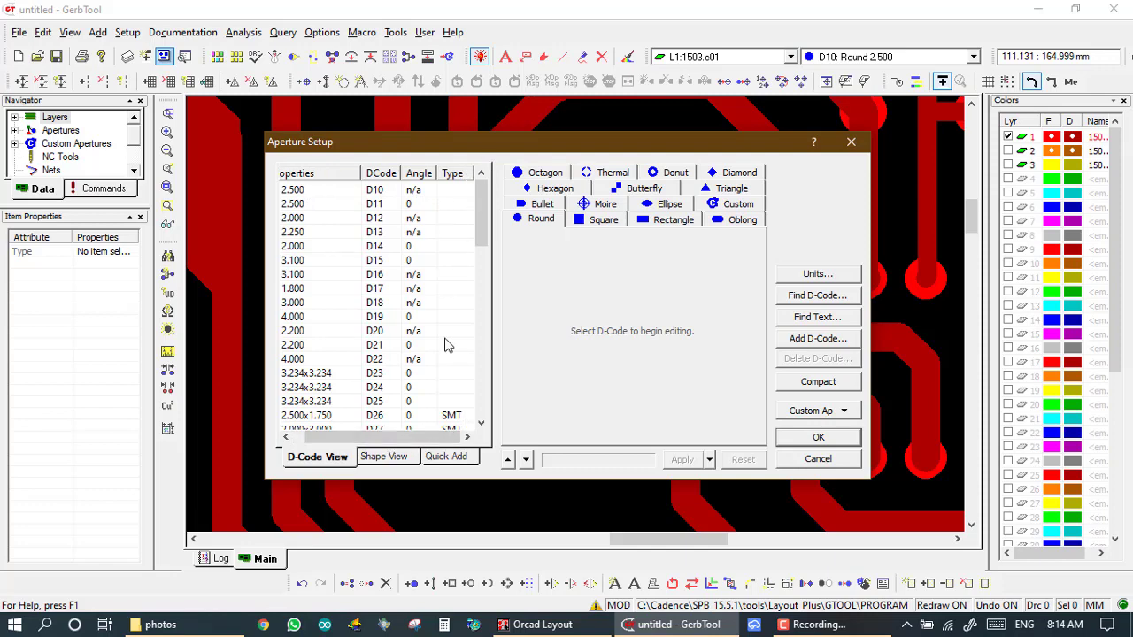
pyautogui.moveTo(485, 221); pyautogui.dragTo(444, 139)
pyautogui.moveTo(379, 443); pyautogui.dragTo(336, 434)
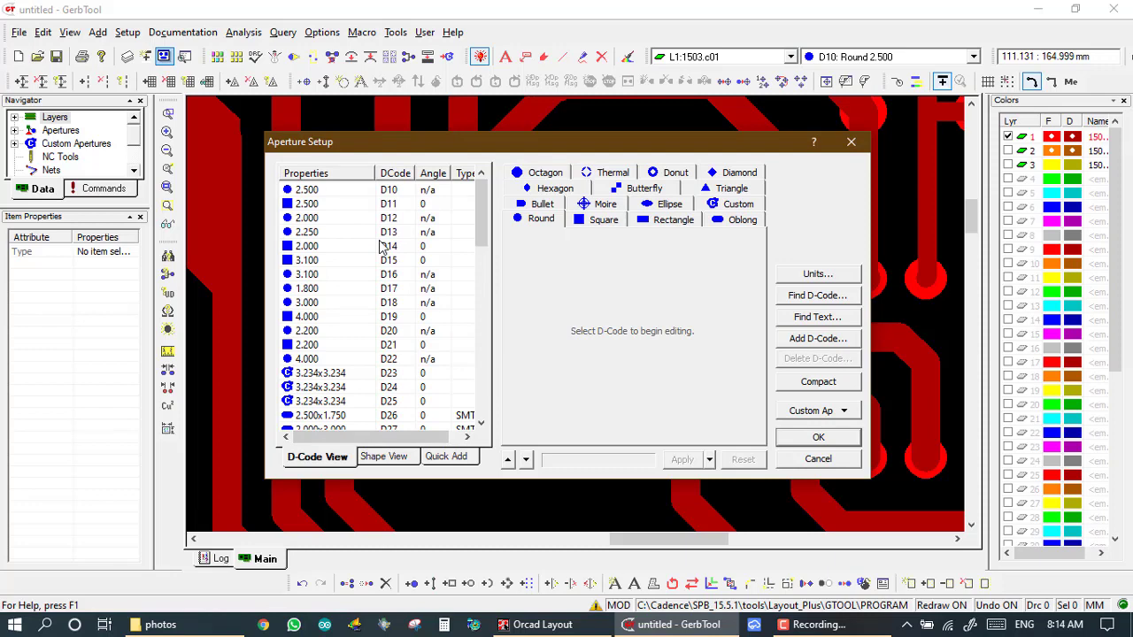
pyautogui.click(818, 459)
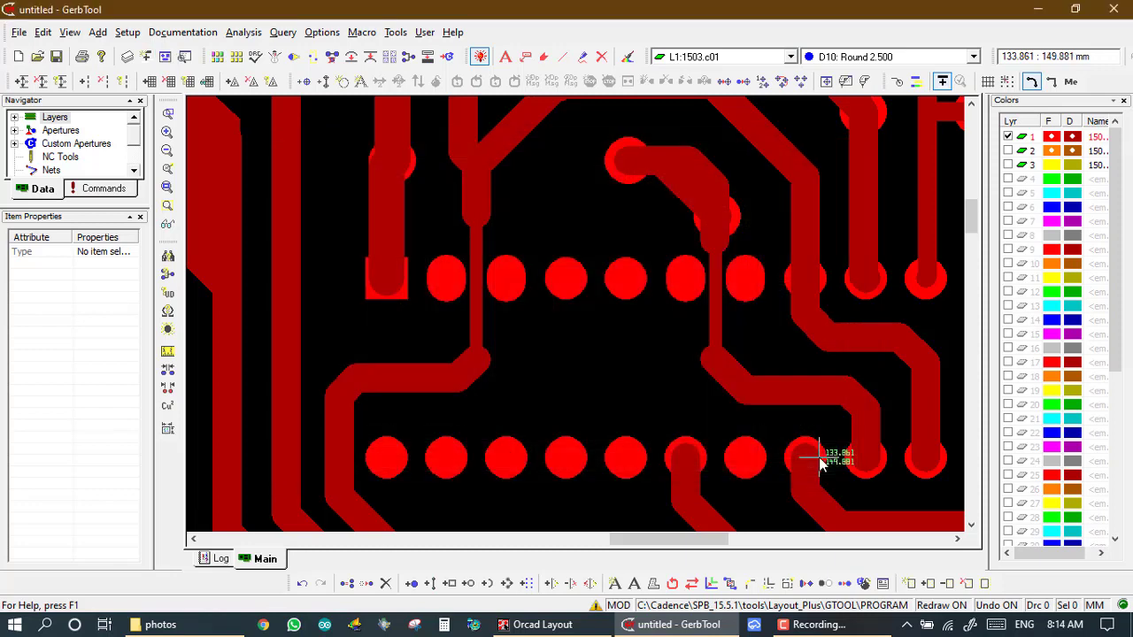
# Step: Add a new D-code numbered 41 in the Aperture Setup
pyautogui.press('Home')
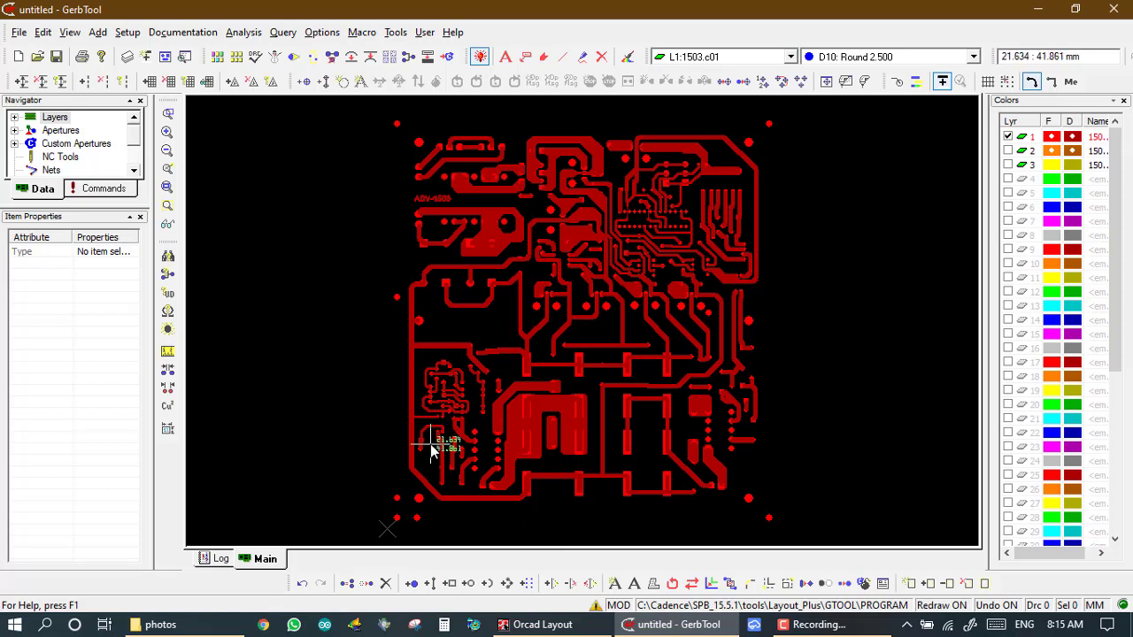
pyautogui.click(167, 60)
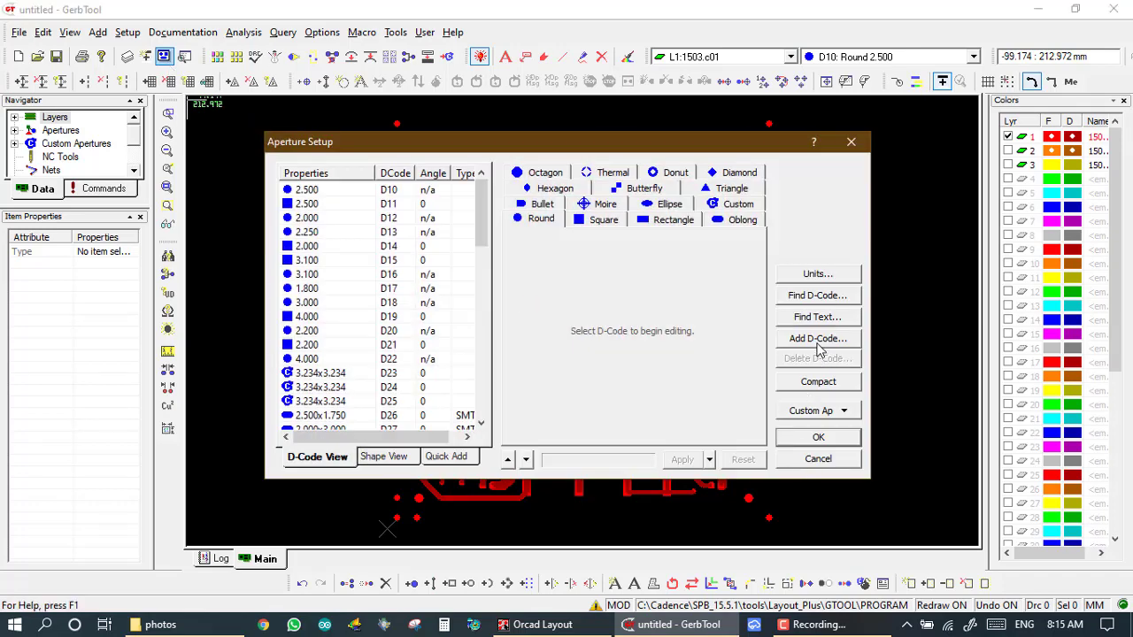
pyautogui.click(816, 342)
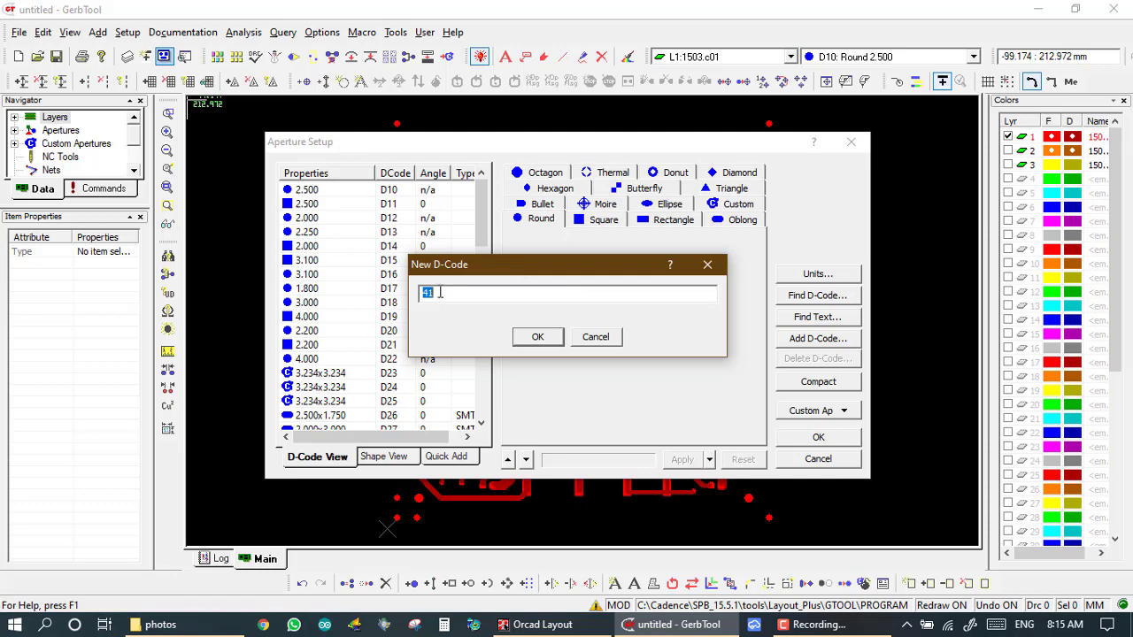
pyautogui.click(537, 337)
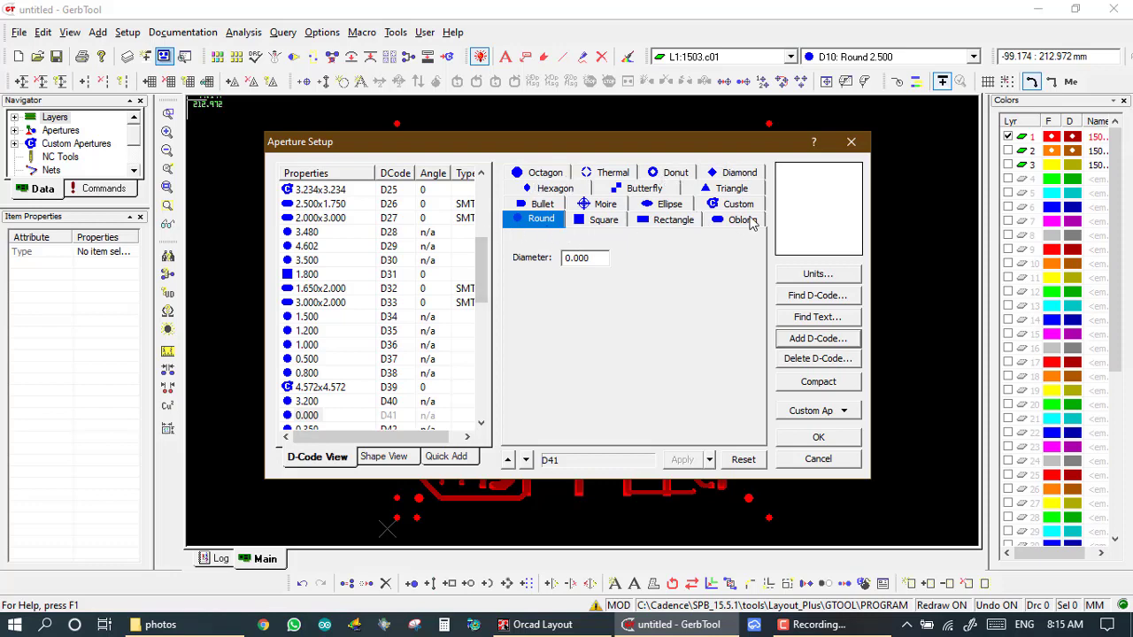
# Step: Set the round D41 aperture's diameter to 5.0 mm and accept the aperture setup
pyautogui.click(597, 257)
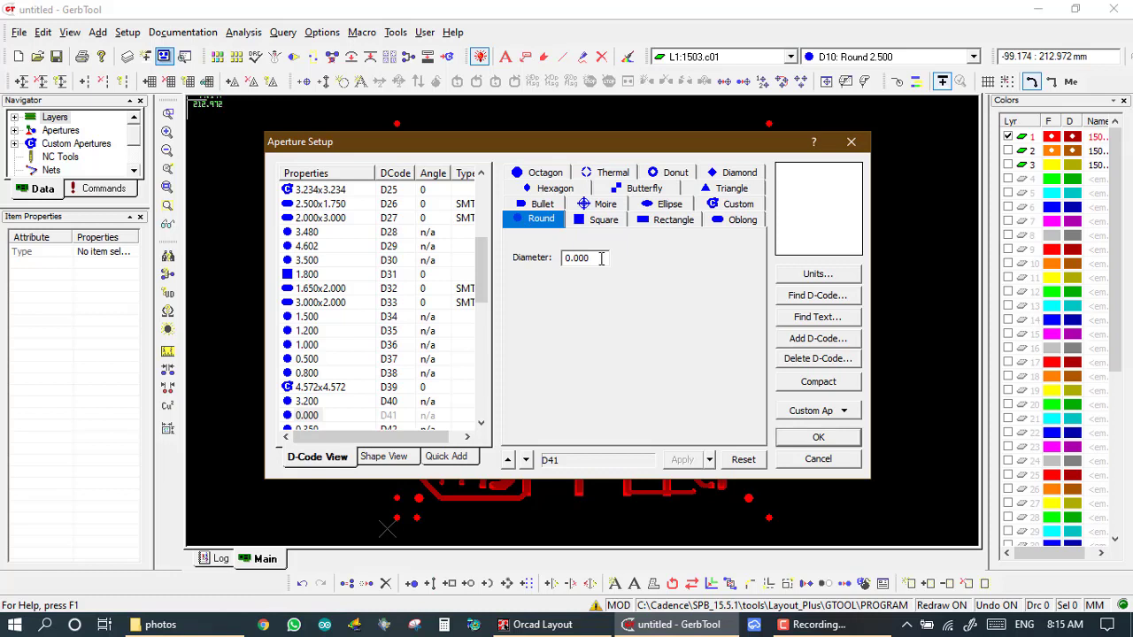
pyautogui.press('BackSpace')
pyautogui.press('BackSpace')
pyautogui.press('BackSpace')
pyautogui.press('BackSpace')
pyautogui.press('BackSpace')
pyautogui.write('5.0')
pyautogui.click(806, 439)
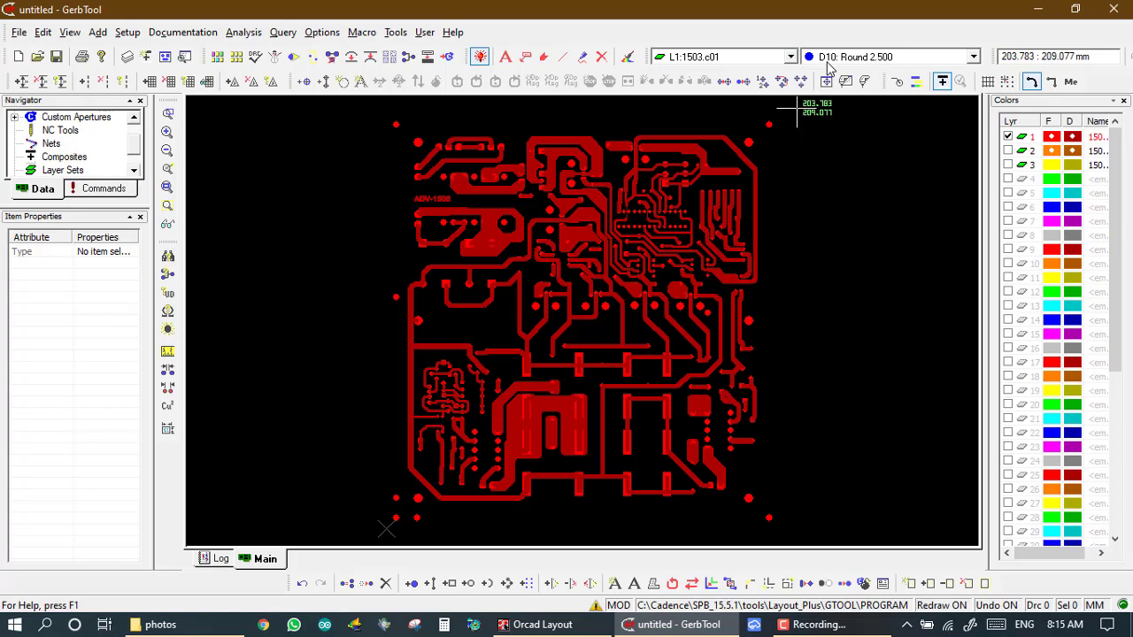
# Step: Make D41: Round 5.000 the active aperture
pyautogui.click(884, 57)
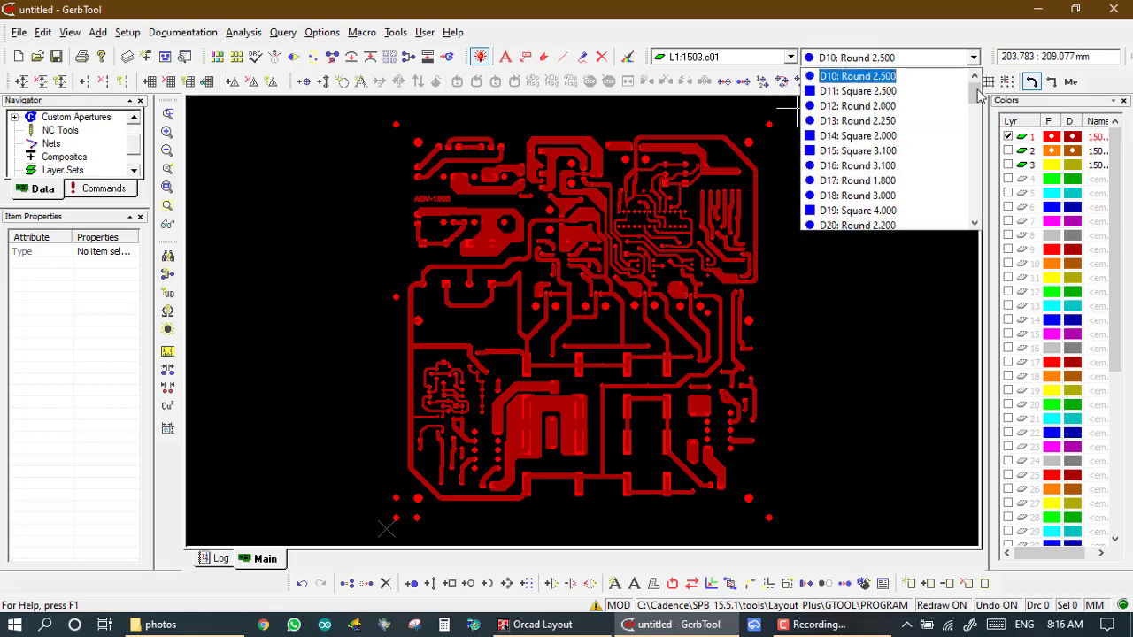
pyautogui.moveTo(974, 94); pyautogui.dragTo(975, 131)
pyautogui.scroll(-1, 974, 141)
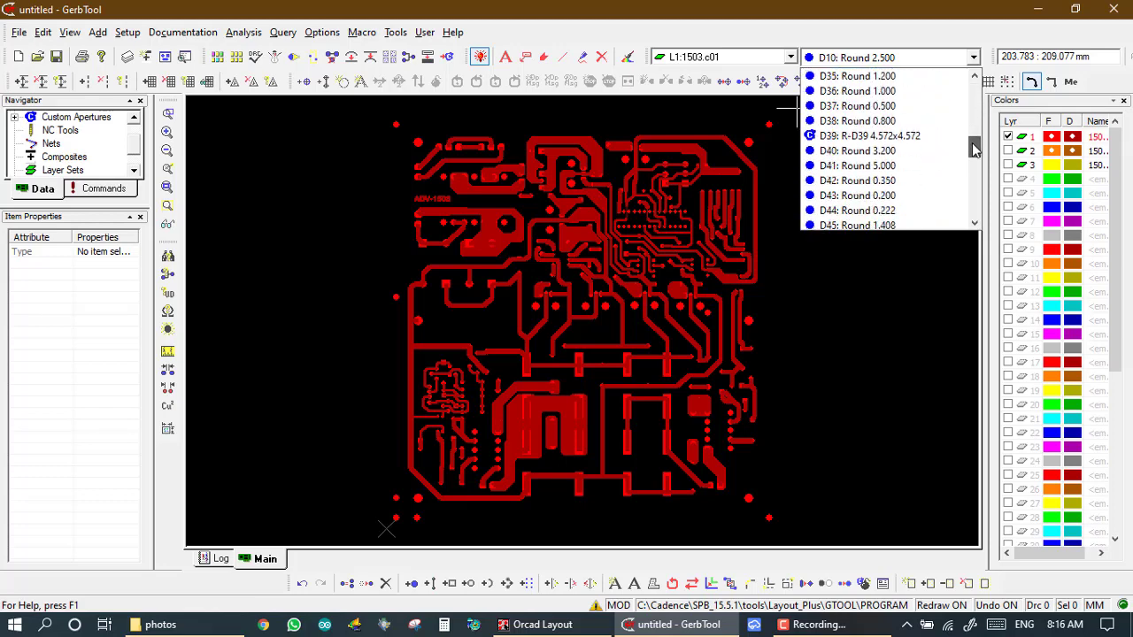
pyautogui.click(874, 167)
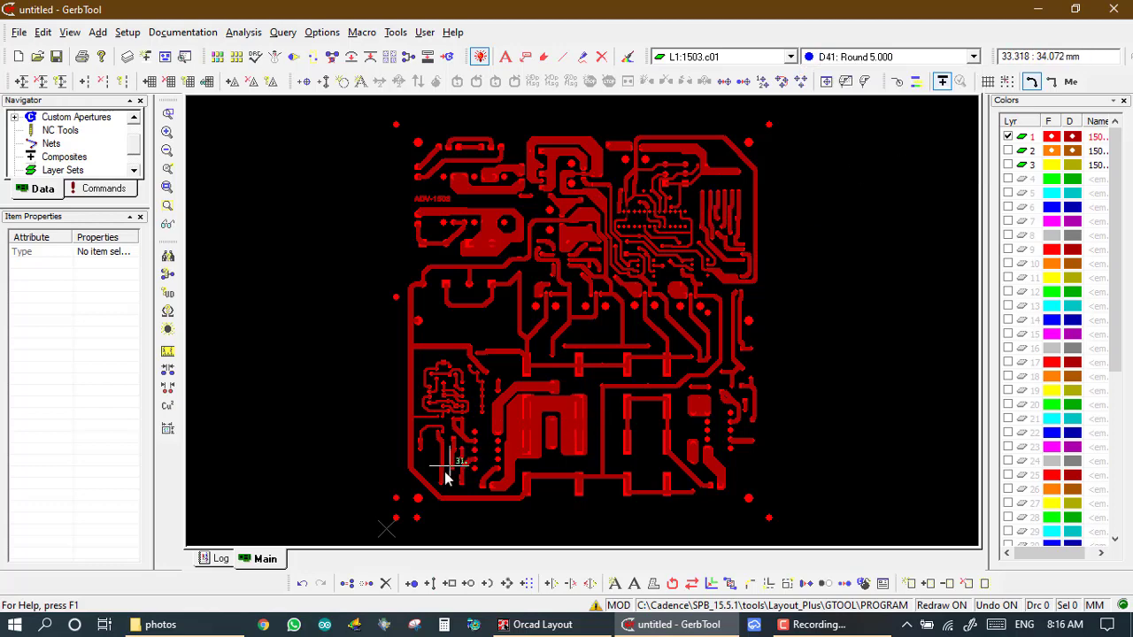
# Step: Add two D41 round flashes side by side below the board's lower trace, beside the existing corner pads, the first at about X 27.5, Y 4.3 mm
pyautogui.click(407, 588)
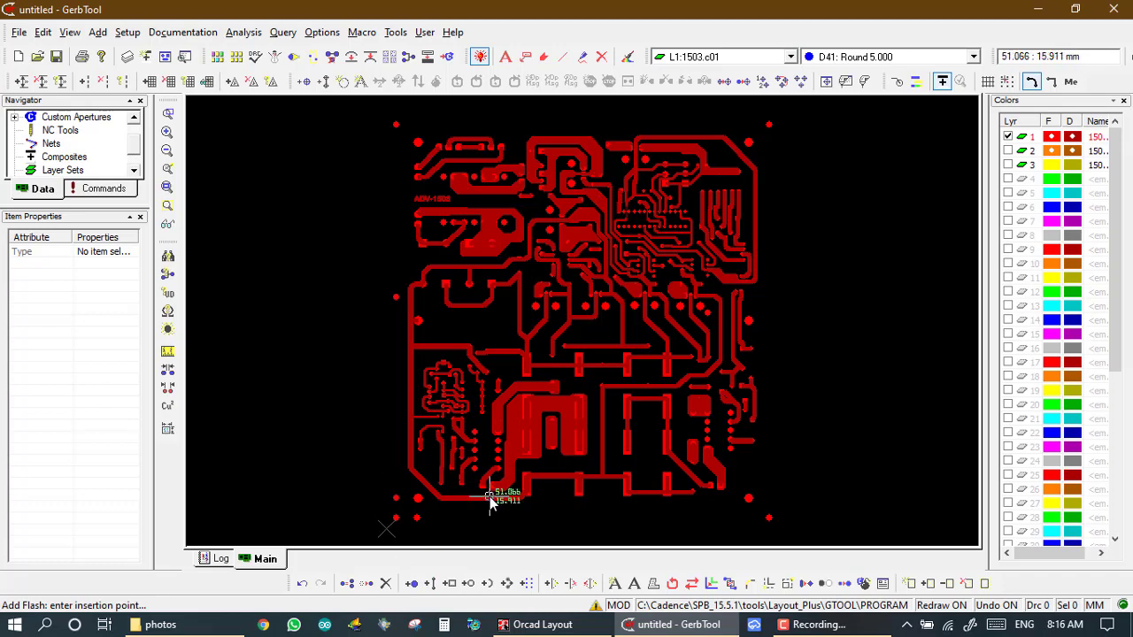
pyautogui.scroll(4, 491, 503)
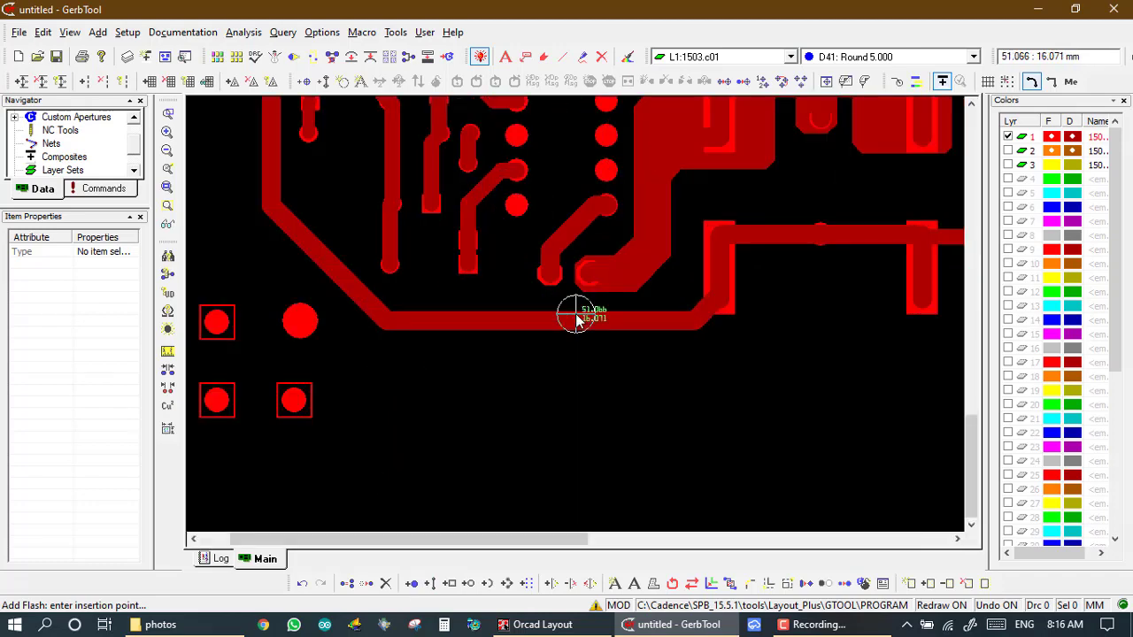
pyautogui.scroll(-2, 576, 319)
pyautogui.scroll(2, 577, 316)
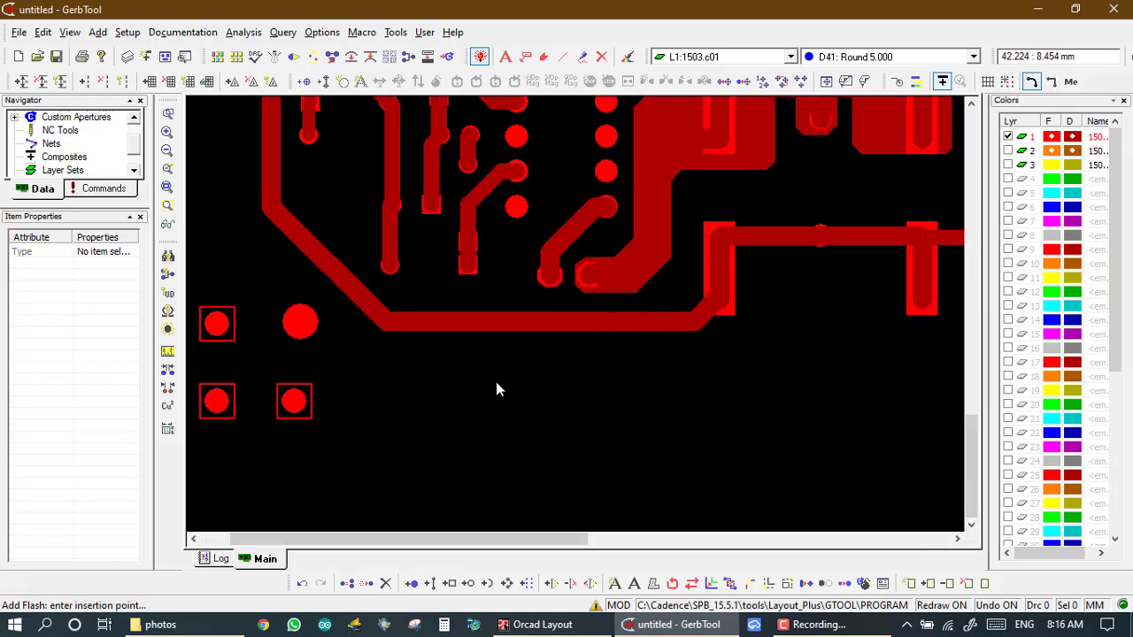
pyautogui.click(393, 409)
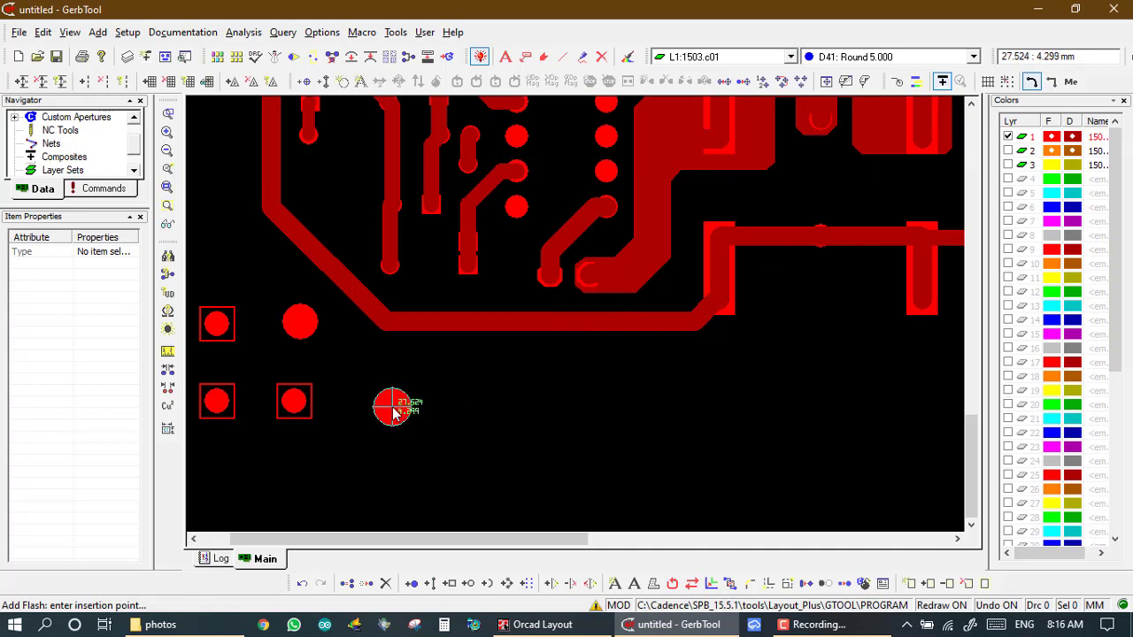
pyautogui.click(474, 408)
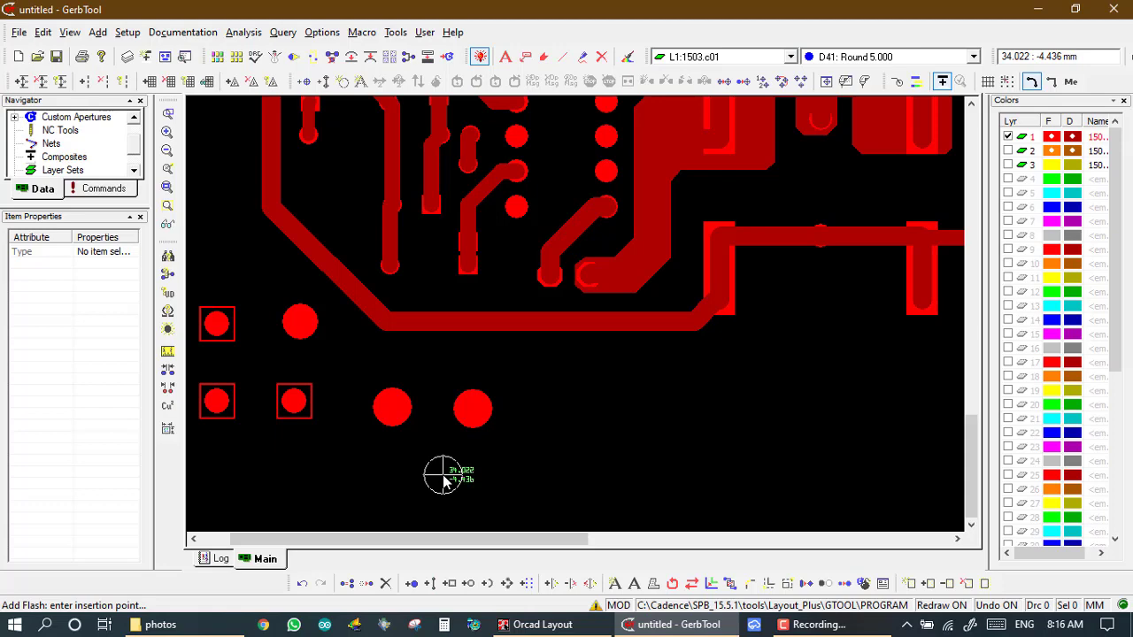
# Step: Add a new D-code 71 as a square aperture with a width of 10 mm and accept the aperture setup
pyautogui.press('Home')
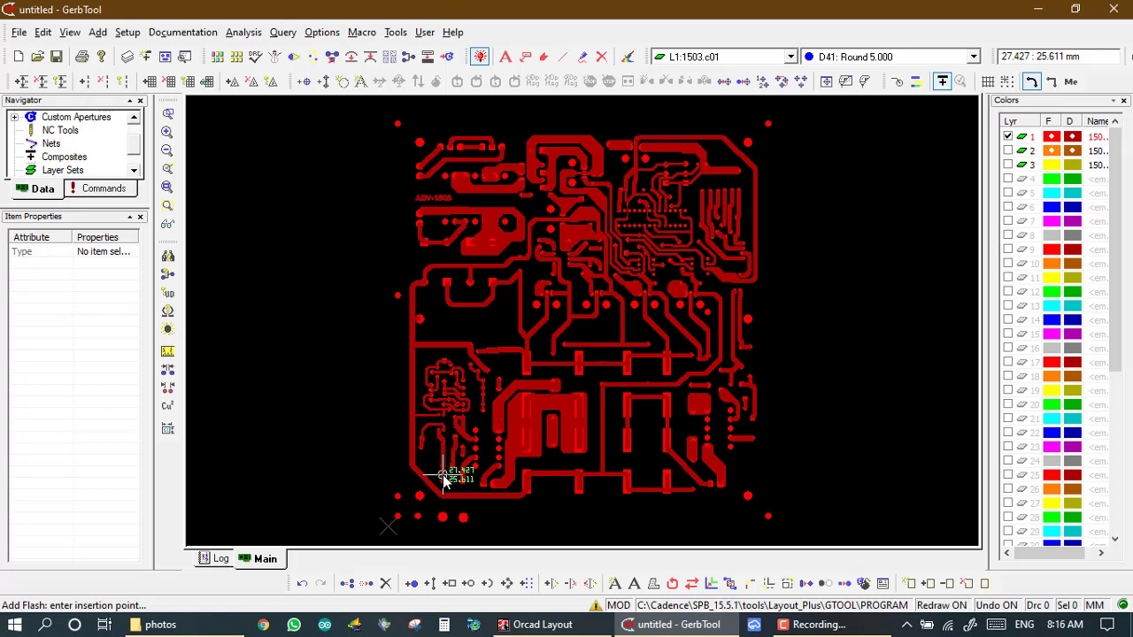
pyautogui.click(164, 55)
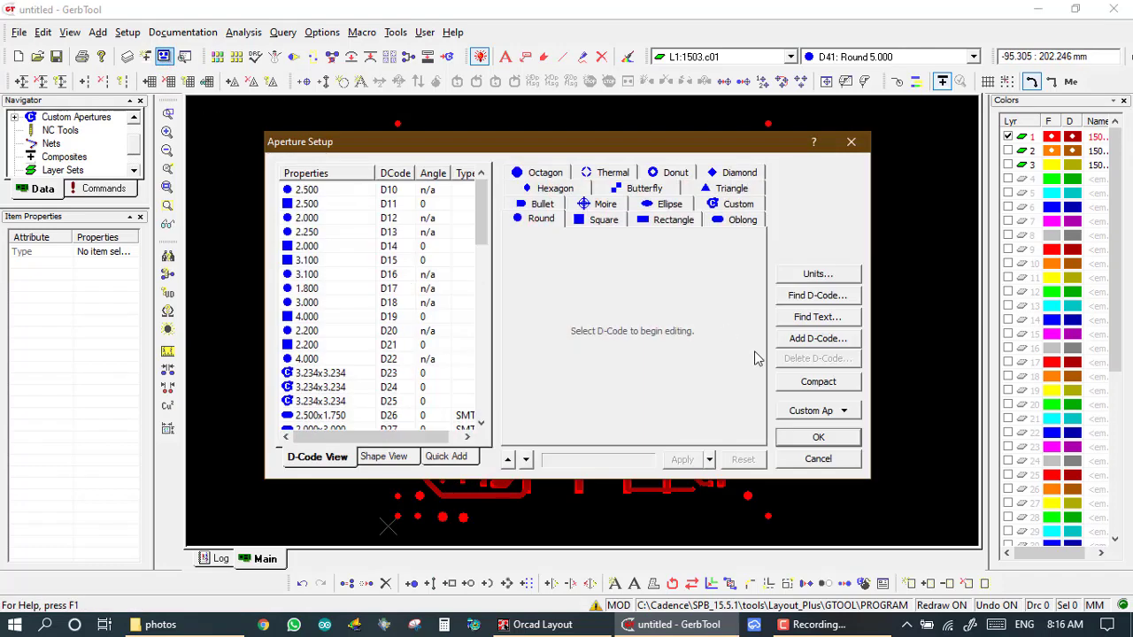
pyautogui.click(816, 341)
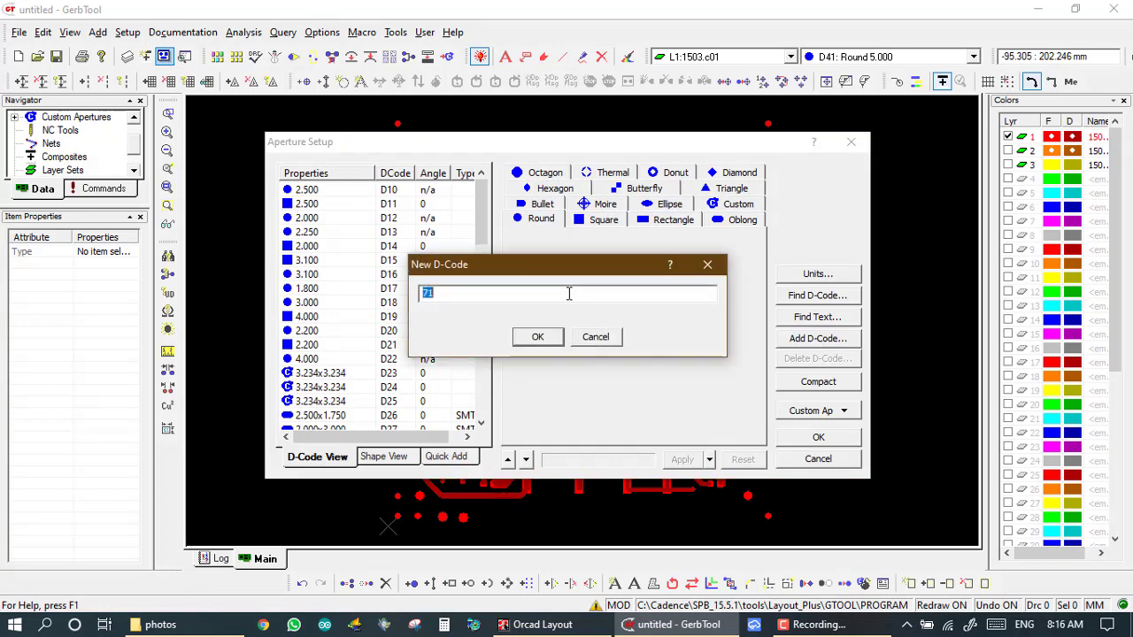
pyautogui.click(543, 336)
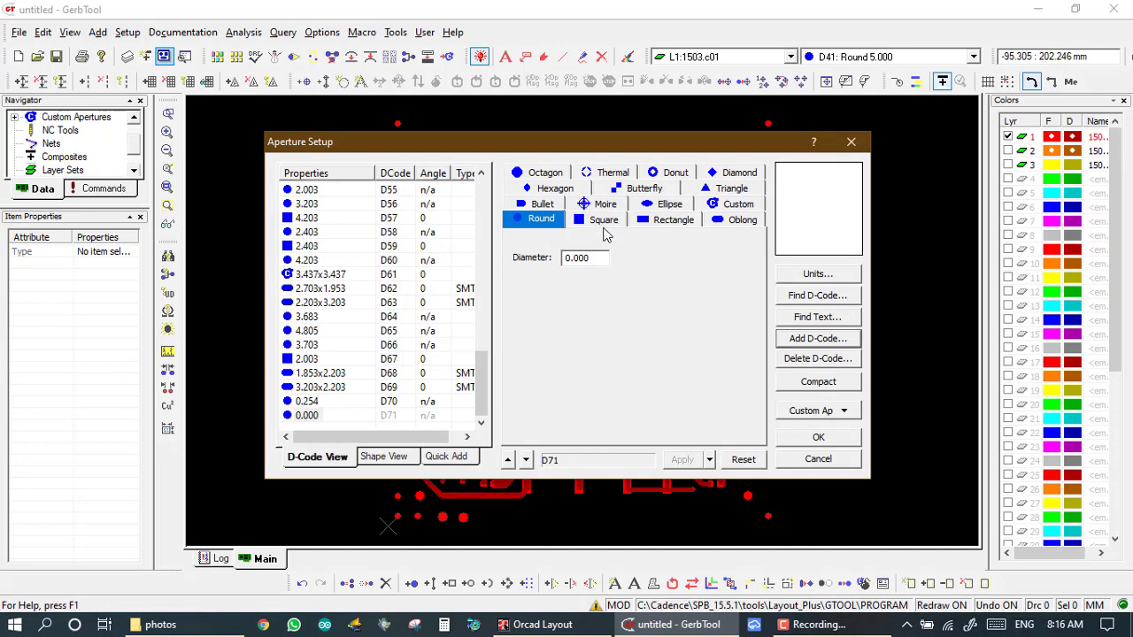
pyautogui.click(602, 222)
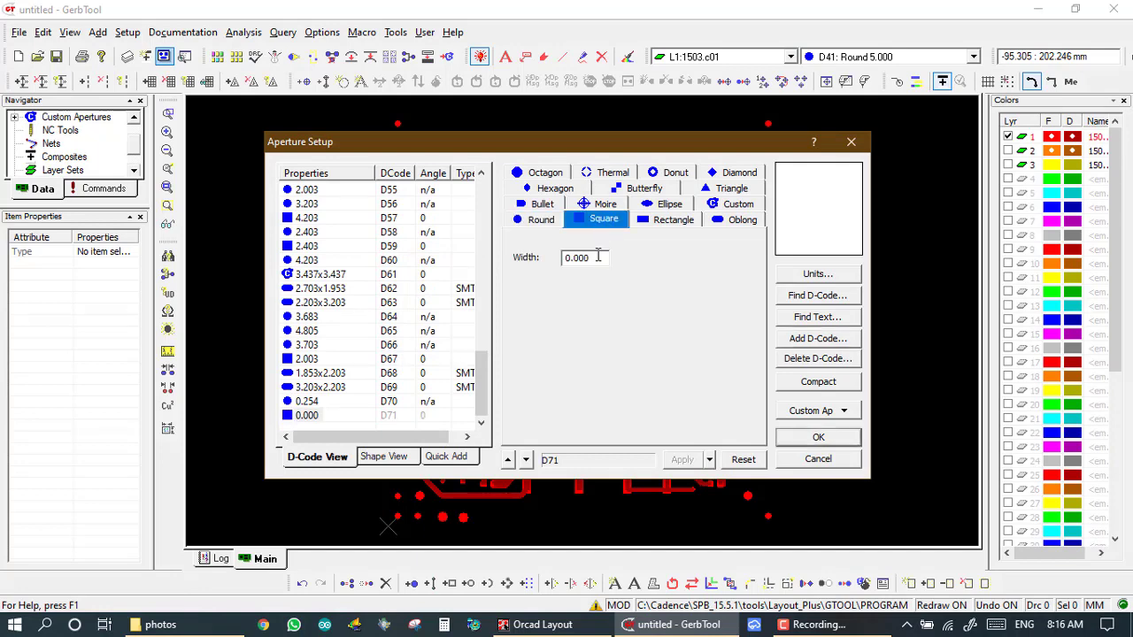
pyautogui.press('BackSpace')
pyautogui.press('BackSpace')
pyautogui.click(798, 440)
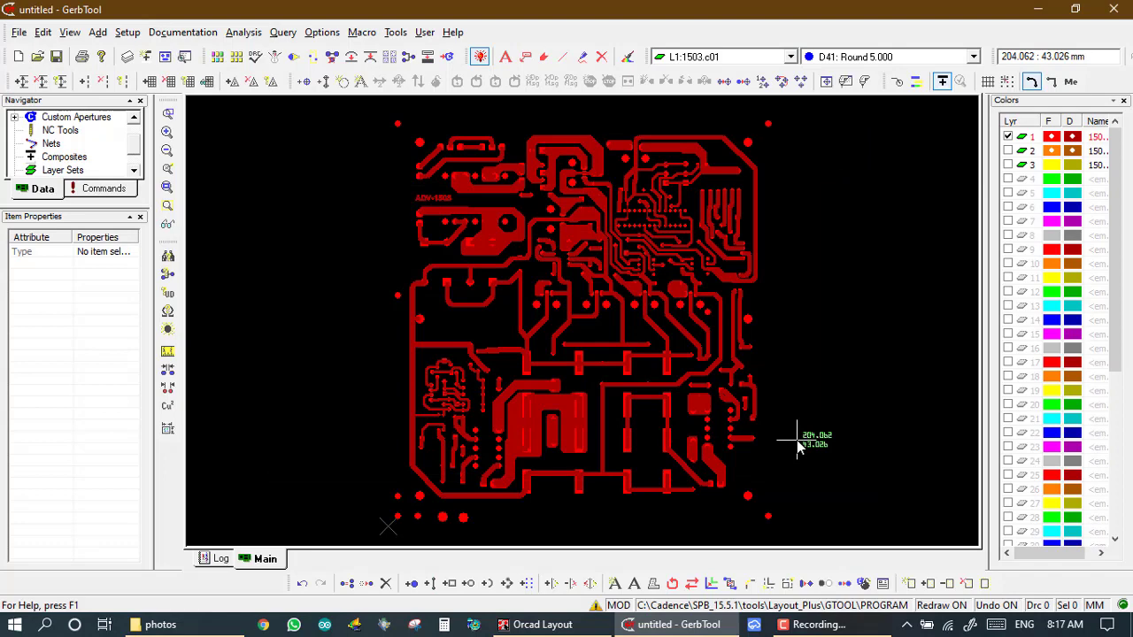
# Step: Make D71: Square 10.000 the active aperture
pyautogui.click(929, 57)
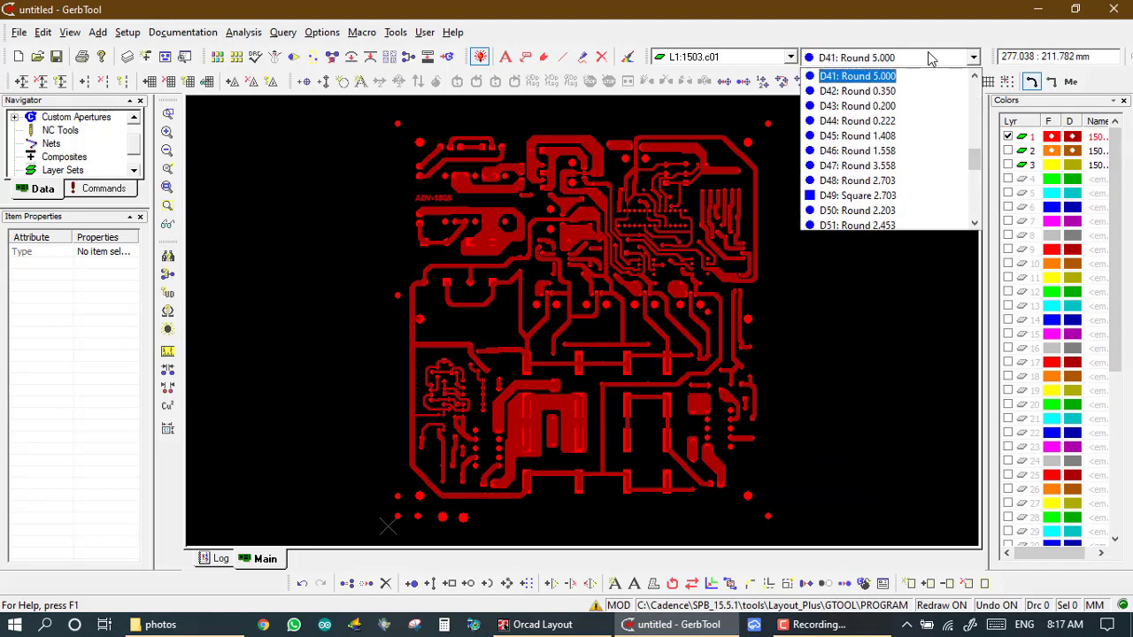
pyautogui.moveTo(976, 154); pyautogui.dragTo(973, 203)
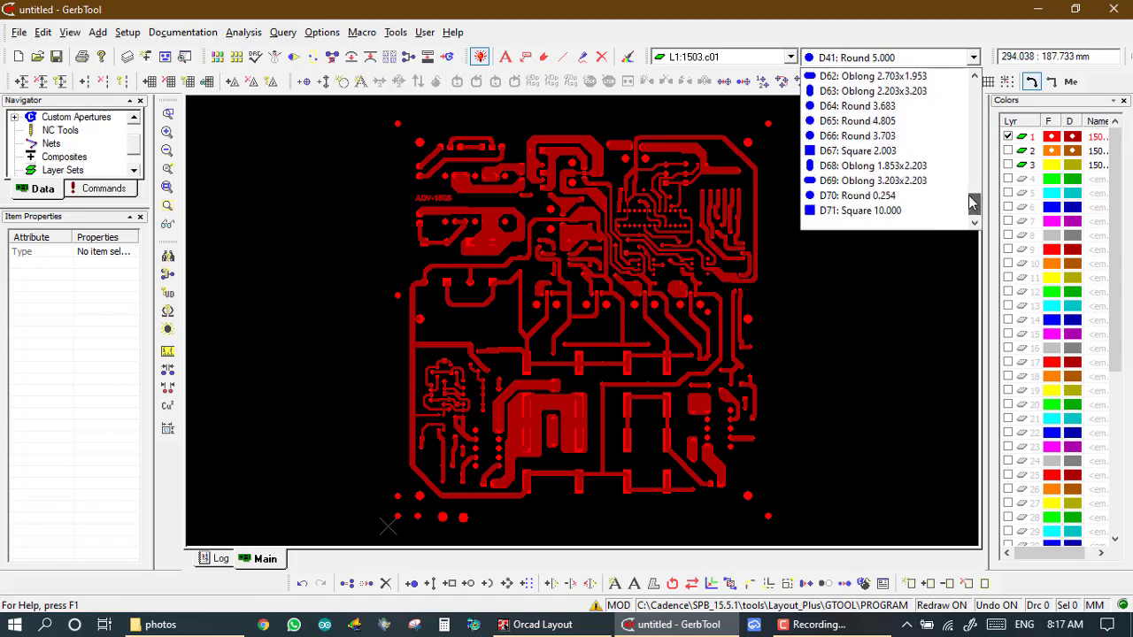
pyautogui.click(890, 211)
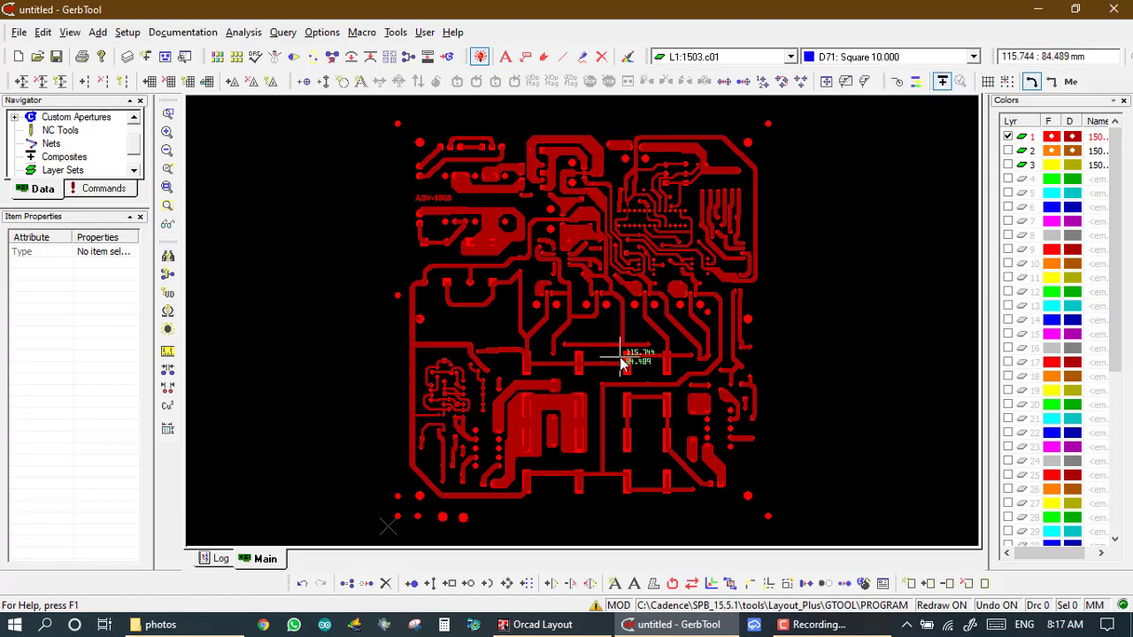
# Step: Add a D71 square flash beside the two new round flashes below the board, at about X 50.4, Y 4.6 mm
pyautogui.click(413, 583)
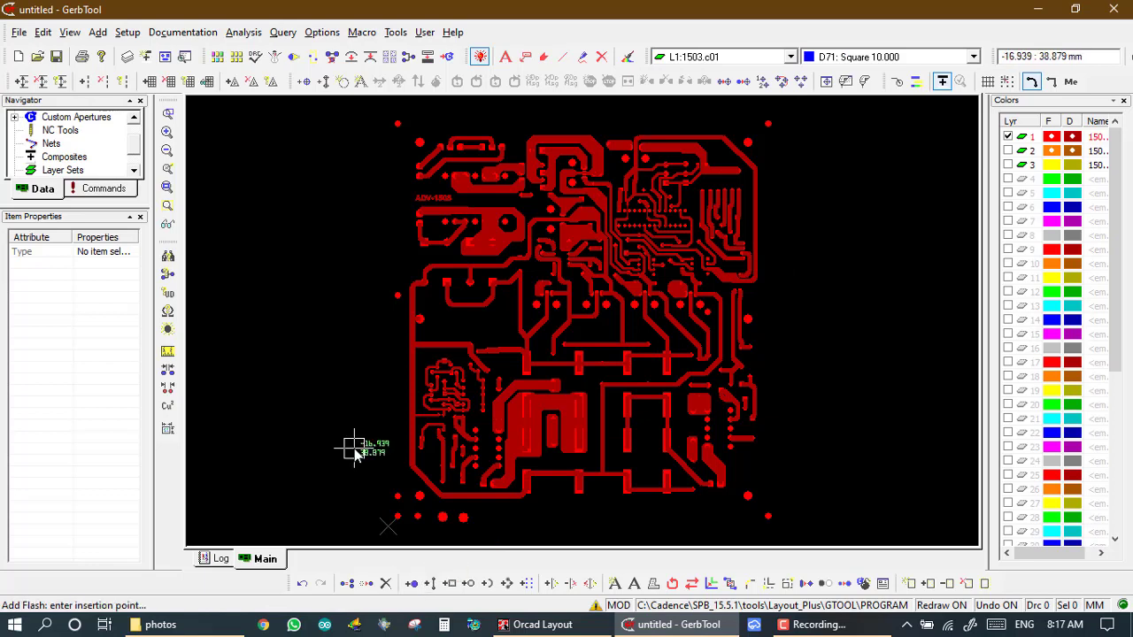
pyautogui.scroll(4, 516, 537)
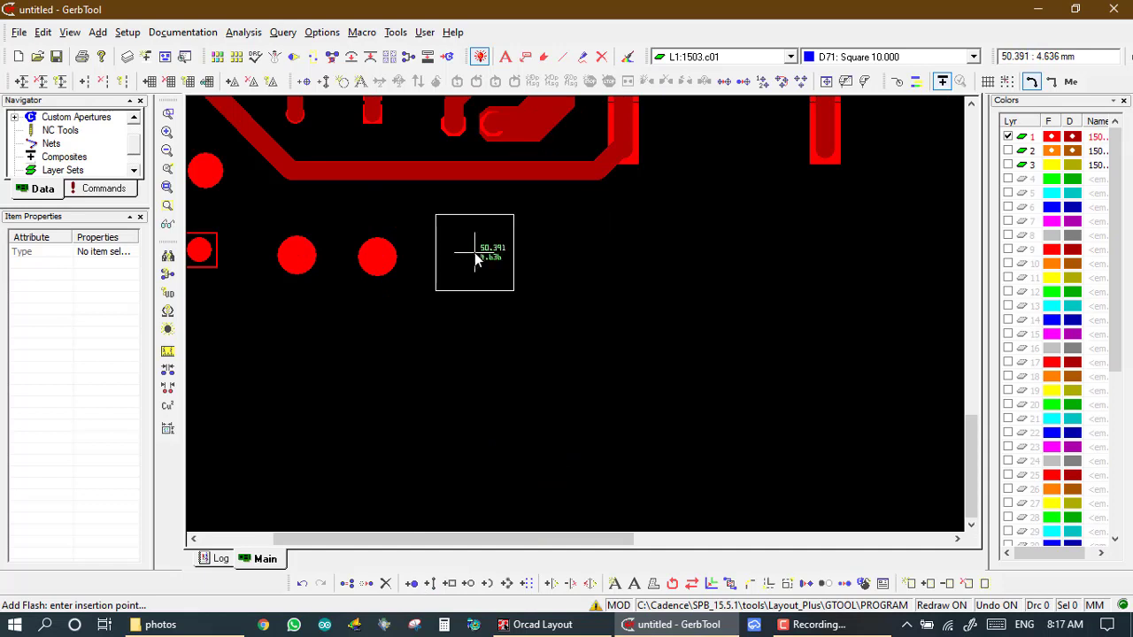
pyautogui.click(475, 257)
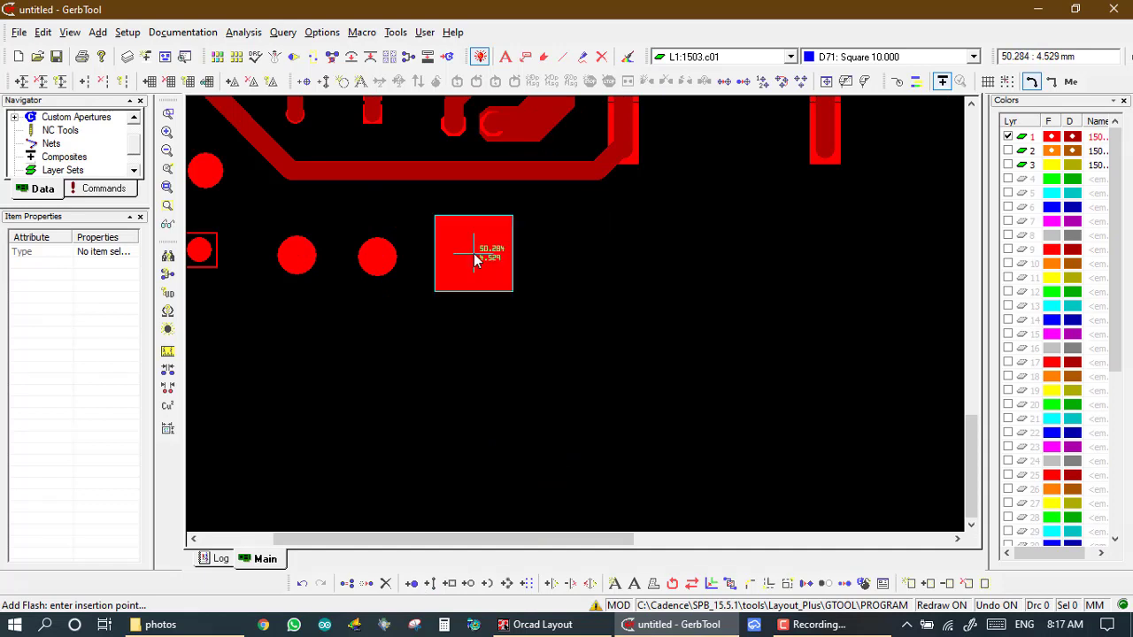
# Step: Add a second D71 square flash directly beside the first one below the board
pyautogui.click(574, 258)
pyautogui.press('Home')
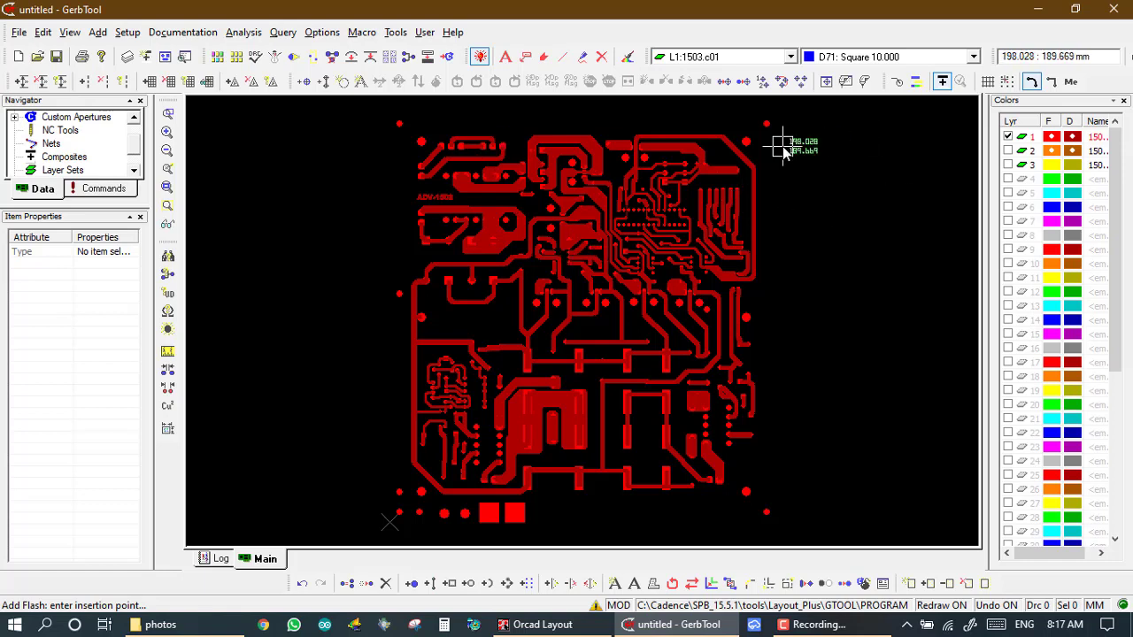
# Step: Hide layer 1 and import the NC drill file ADV-1503.drl onto layer 4 as metric Excellon 2 data in 3.3 format
pyautogui.click(1008, 137)
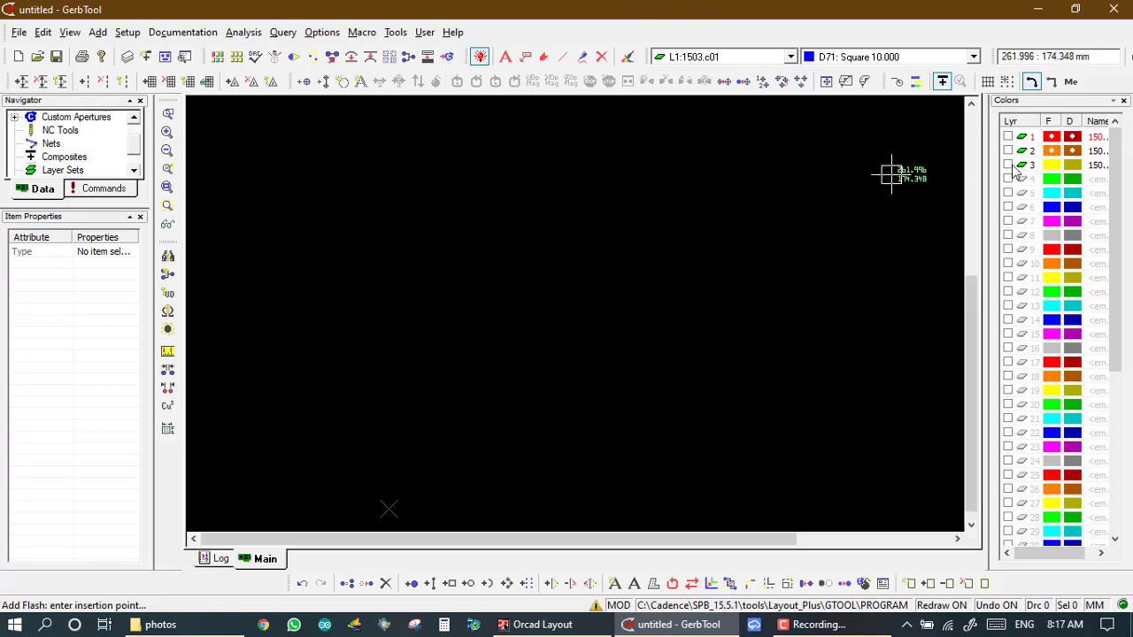
pyautogui.click(18, 33)
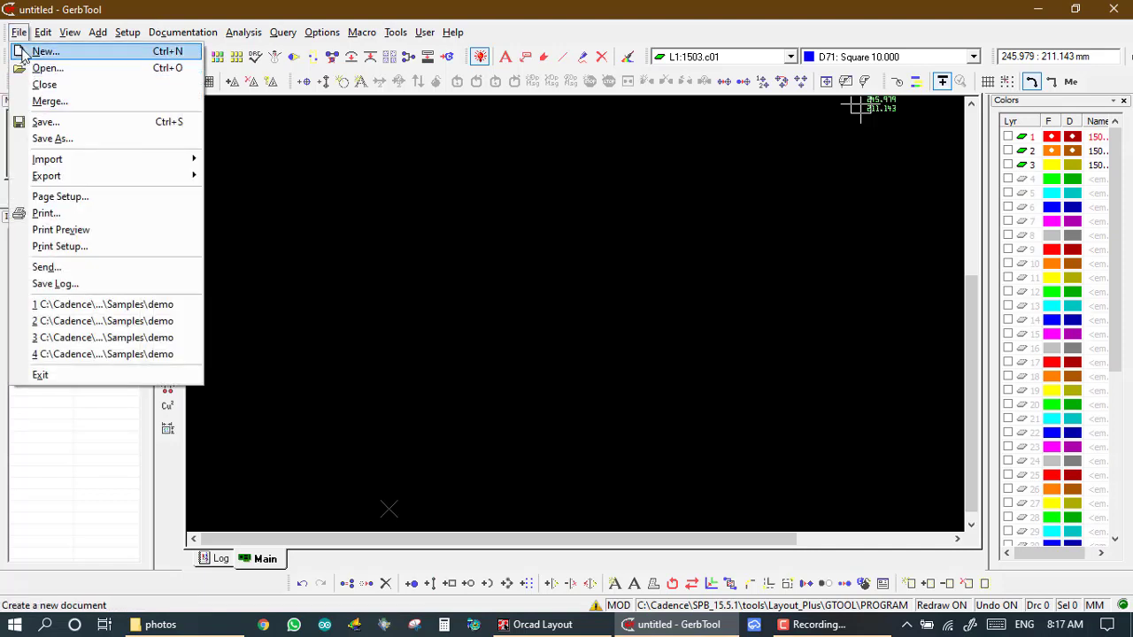
pyautogui.moveTo(169, 165)
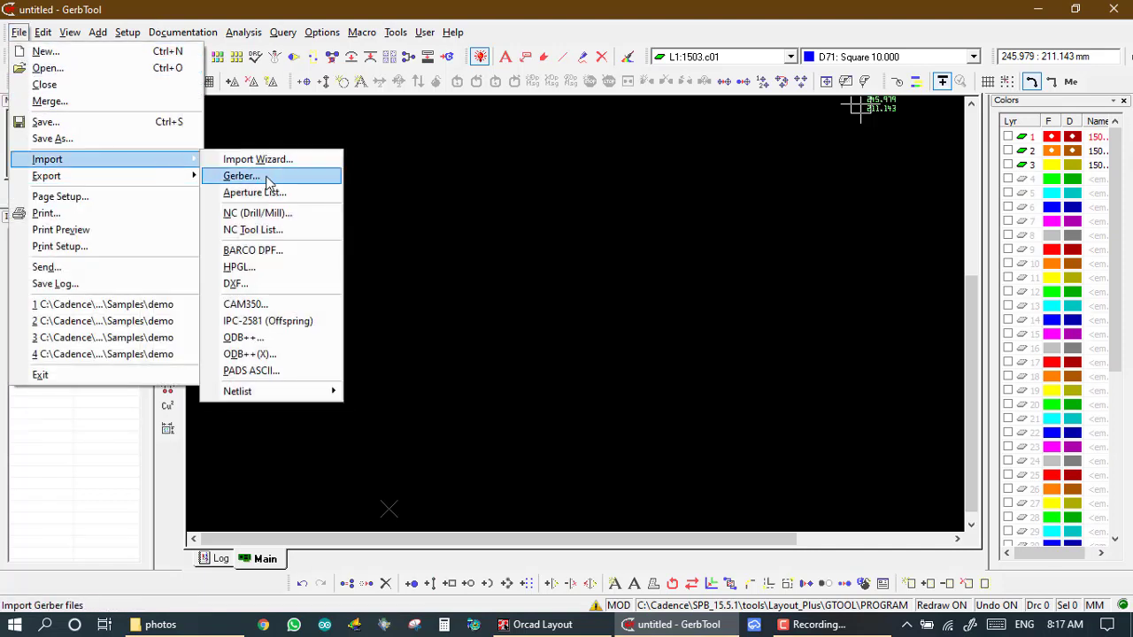
pyautogui.click(264, 214)
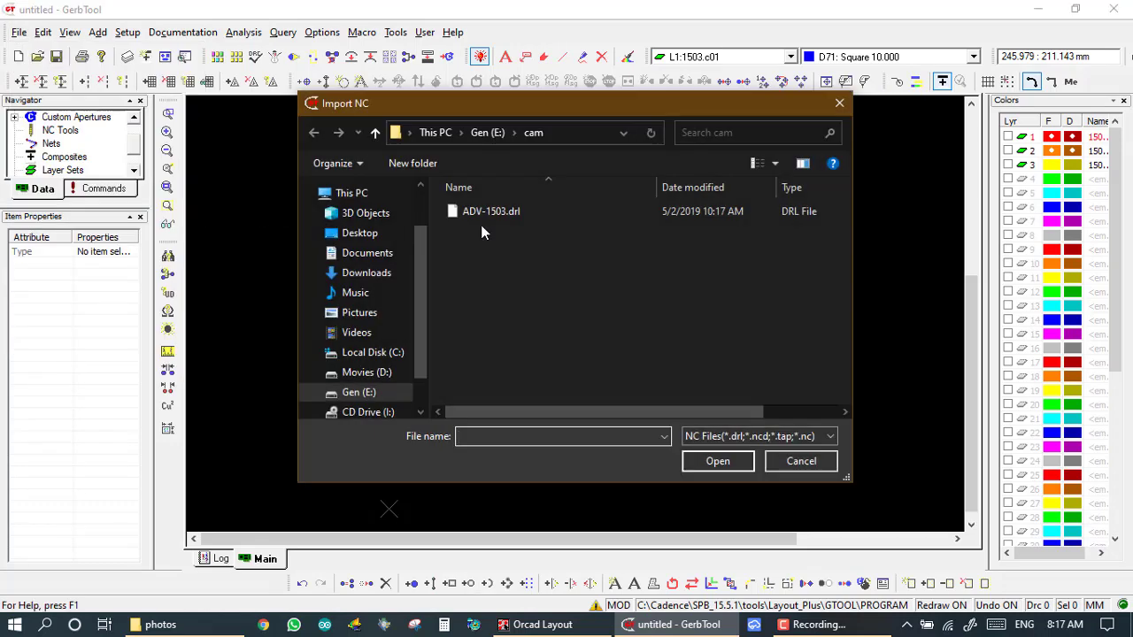
pyautogui.doubleClick(499, 210)
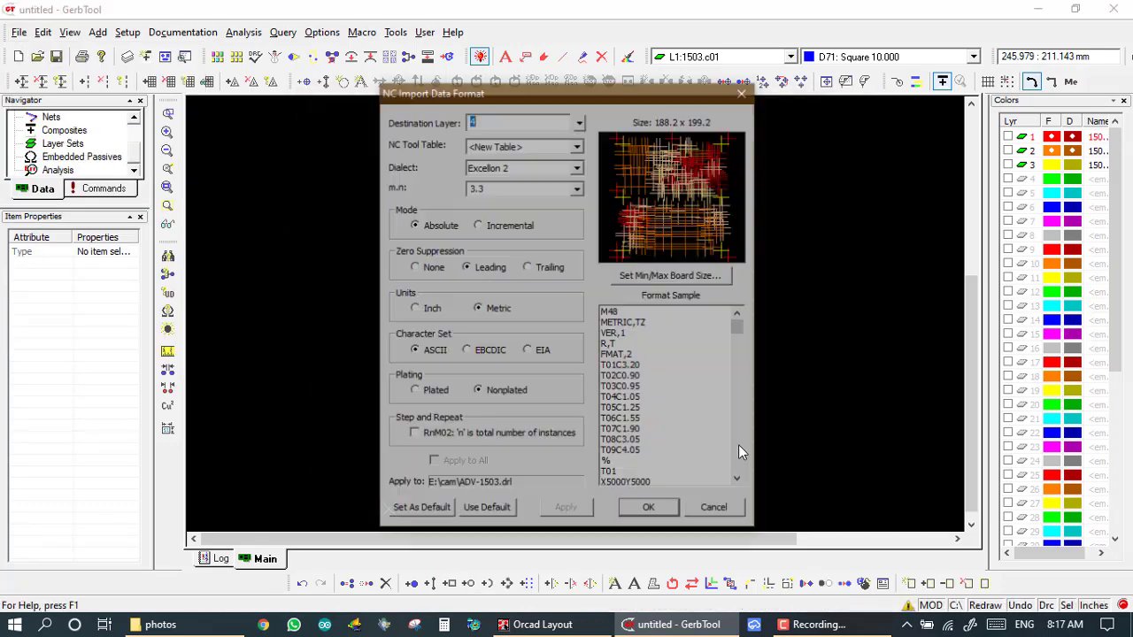
pyautogui.click(649, 507)
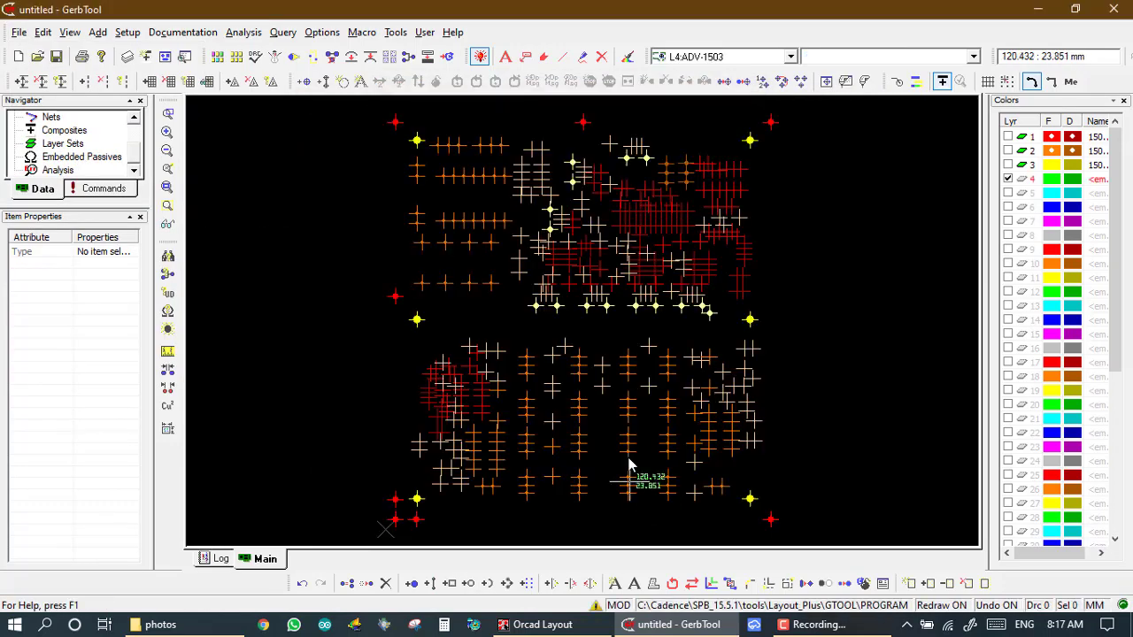
# Step: Set the color of all drill tools in the ADV-1503 NC tool table to blue and accept the tool setup
pyautogui.click(825, 81)
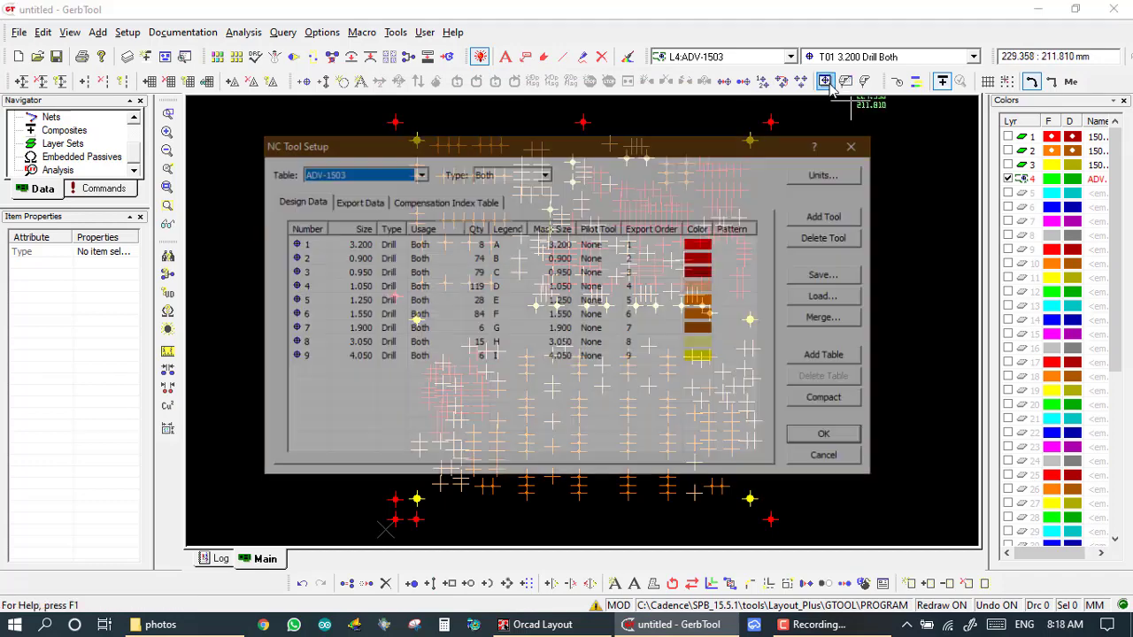
pyautogui.rightClick(700, 238)
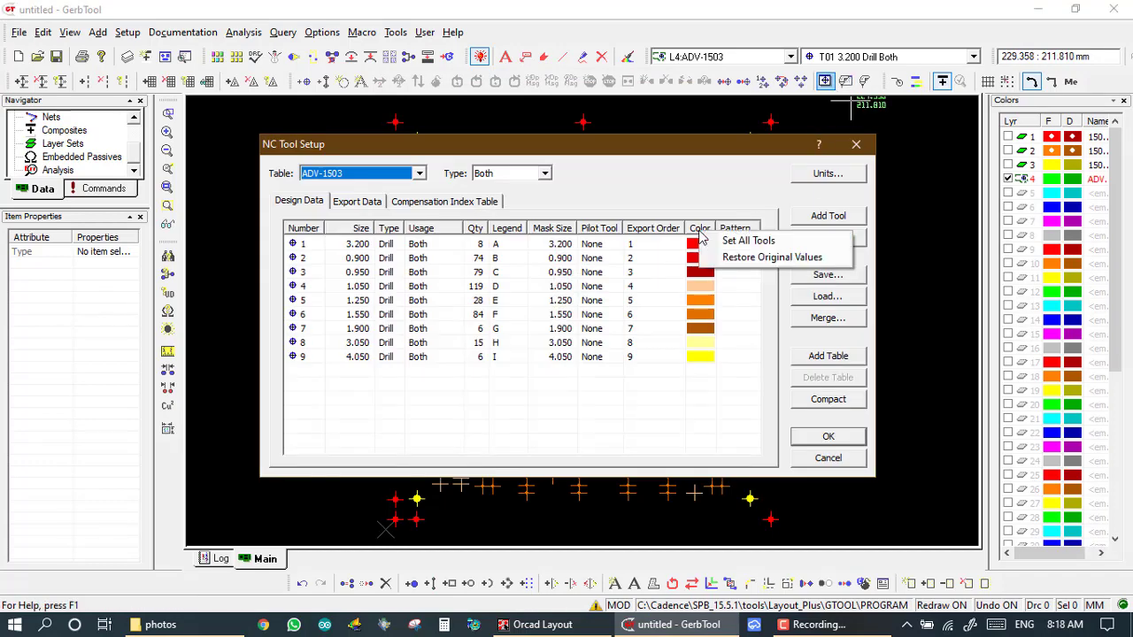
pyautogui.click(735, 241)
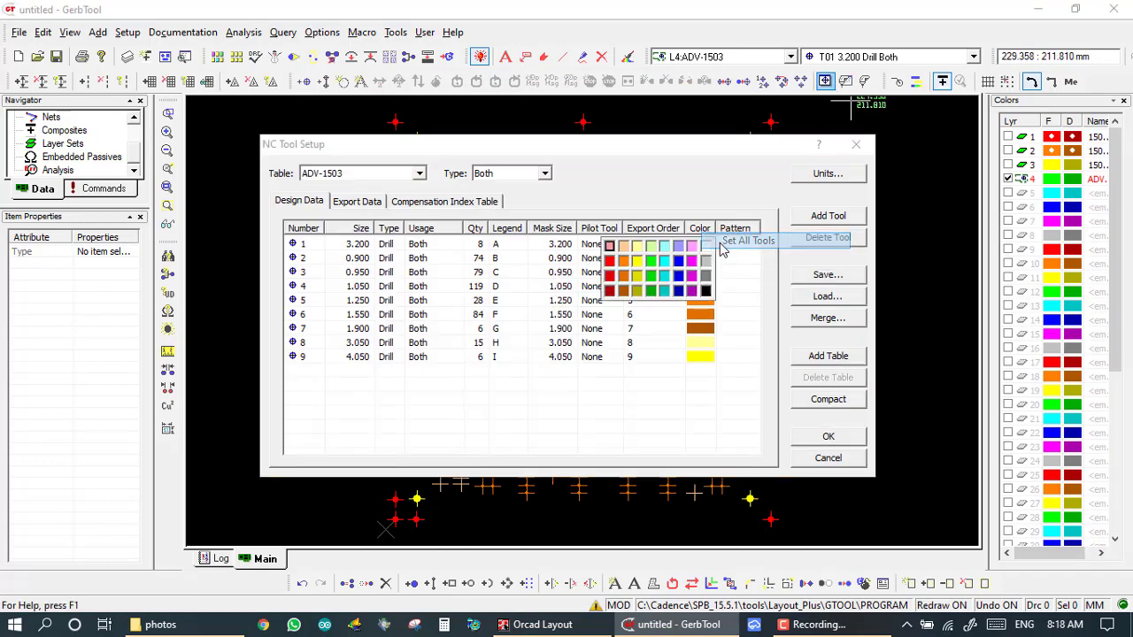
pyautogui.click(679, 263)
pyautogui.click(828, 436)
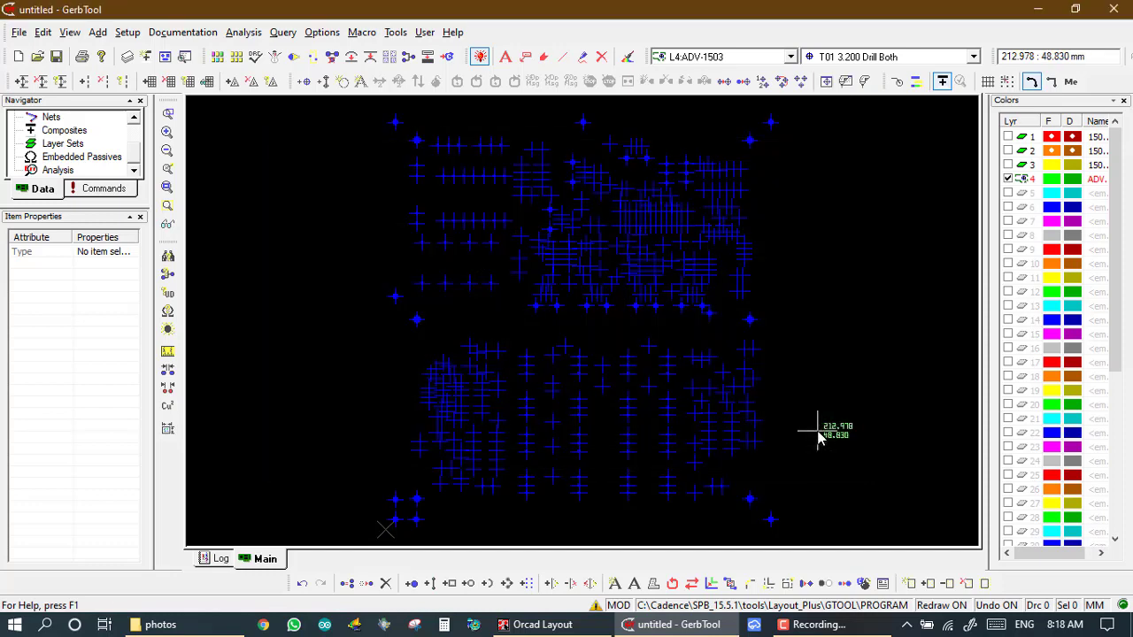
# Step: Show copper layer 1 together with the drill layer 4, leaving layers 2 and 3 hidden
pyautogui.click(1007, 138)
pyautogui.click(1008, 138)
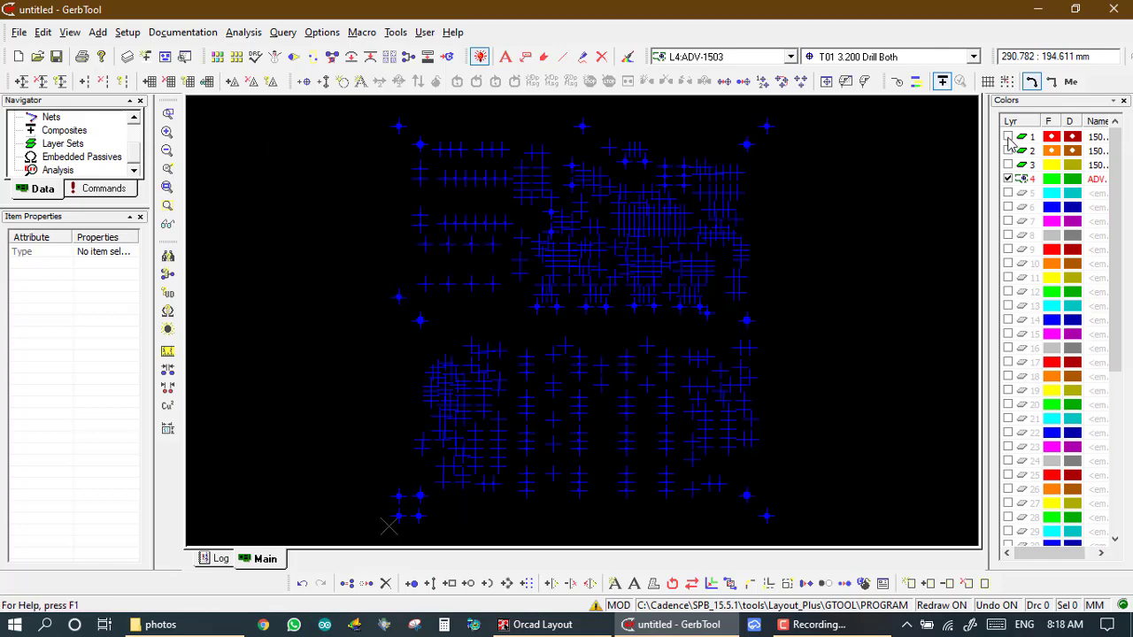
pyautogui.click(1008, 151)
pyautogui.click(1007, 151)
pyautogui.click(1008, 166)
pyautogui.click(1007, 165)
pyautogui.click(1008, 137)
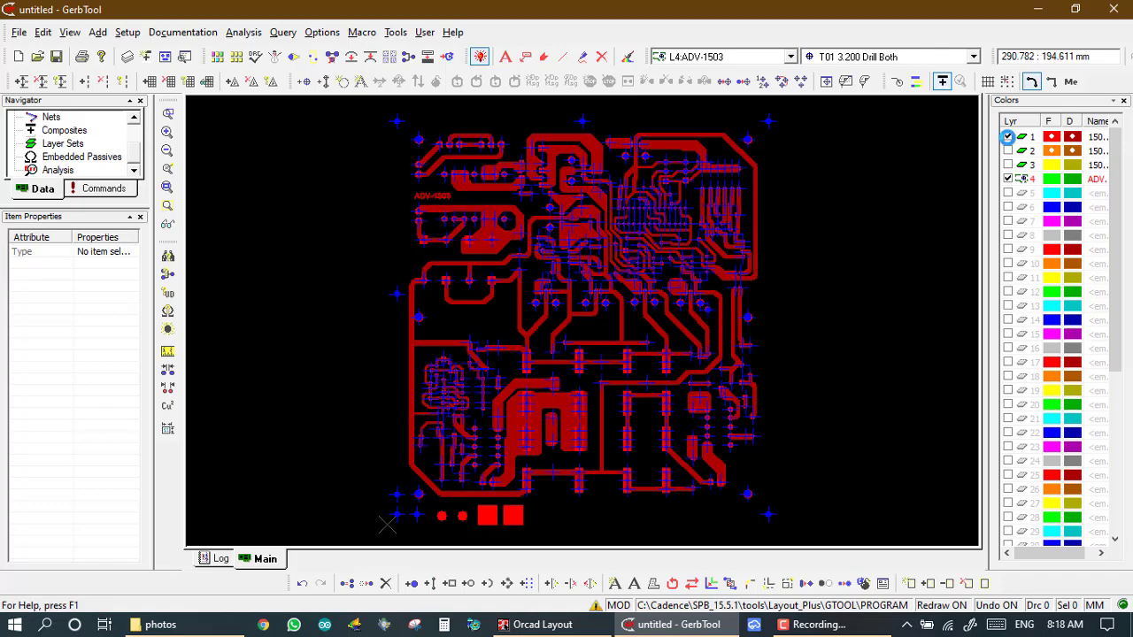
# Step: Examine the drills in the board's lower corner pads and query the tool size of the pad-less drill hole above the board's upper edge
pyautogui.click(292, 451)
pyautogui.click(419, 542)
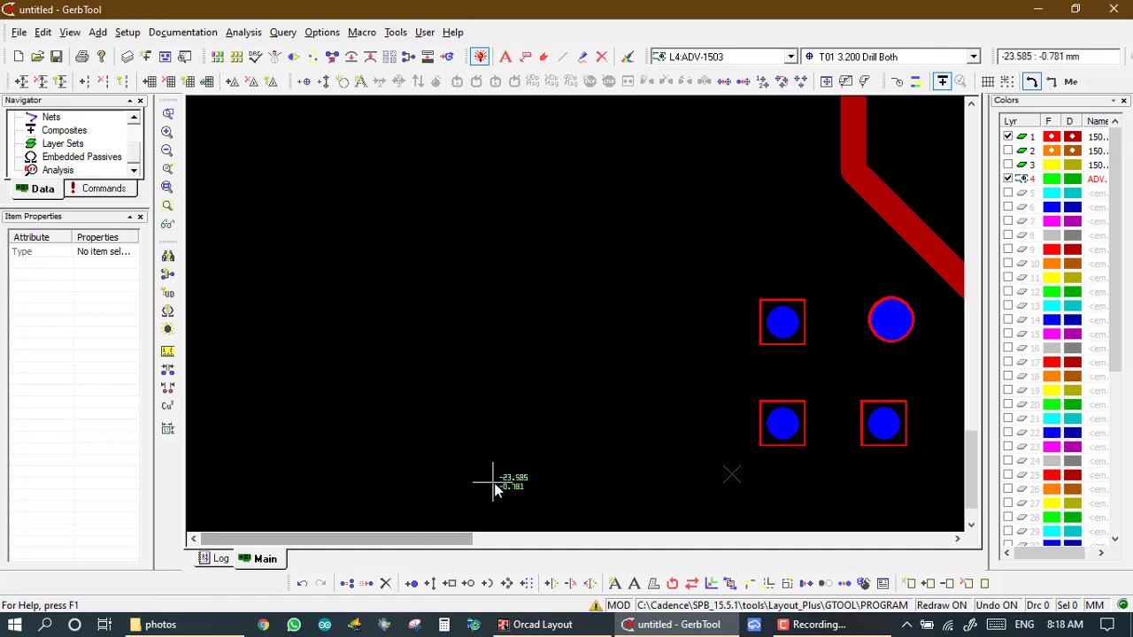
pyautogui.press('Home')
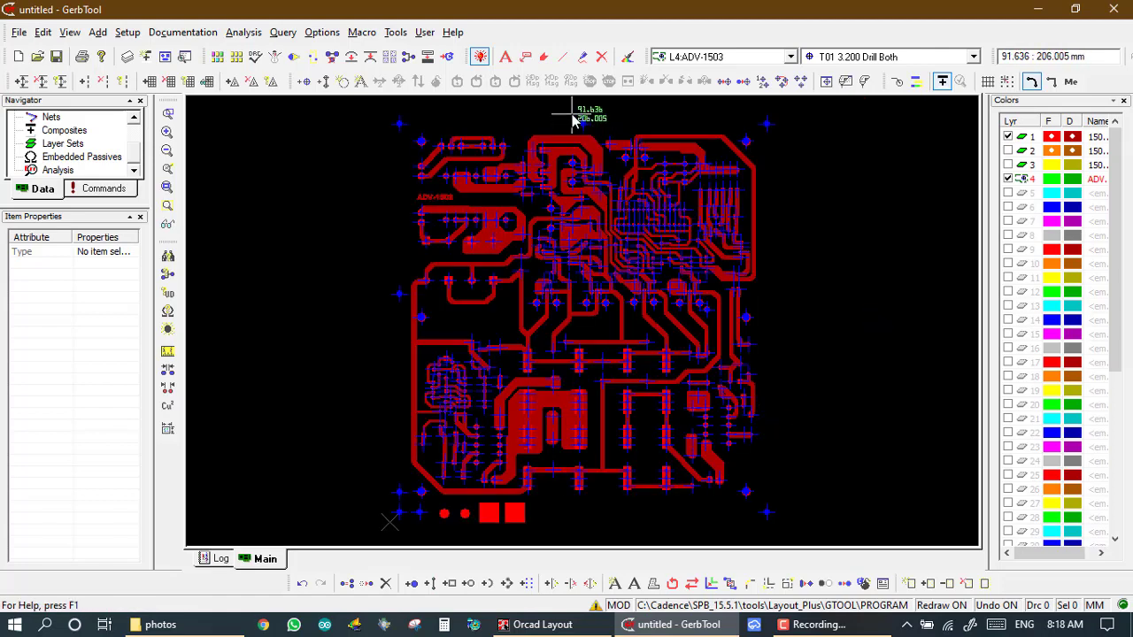
pyautogui.press('w')
pyautogui.click(599, 162)
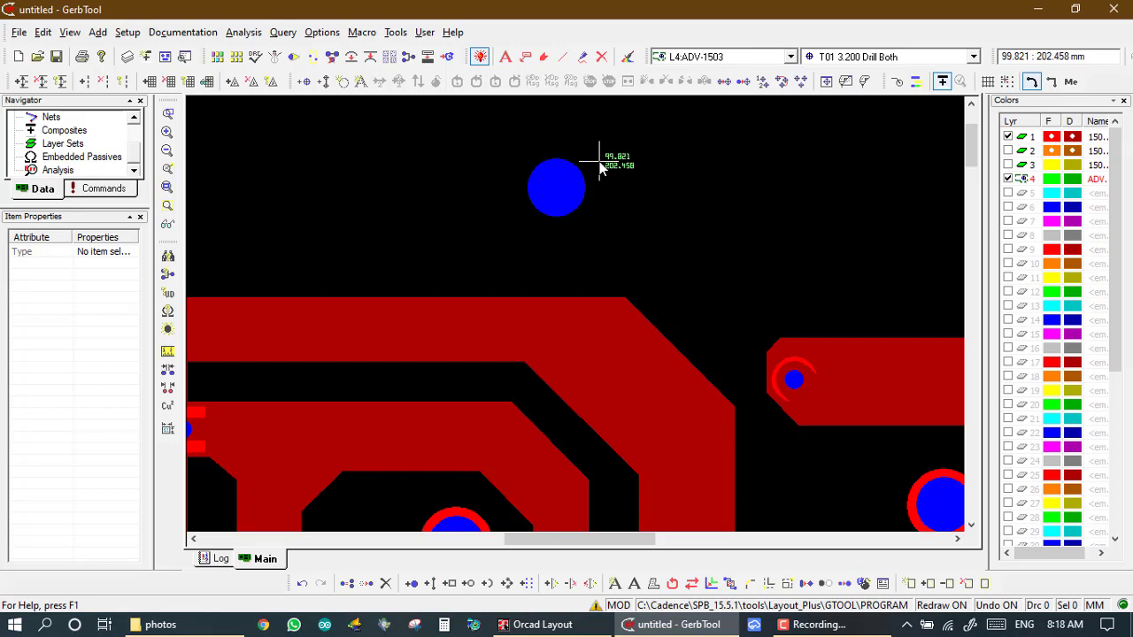
pyautogui.rightClick(547, 188)
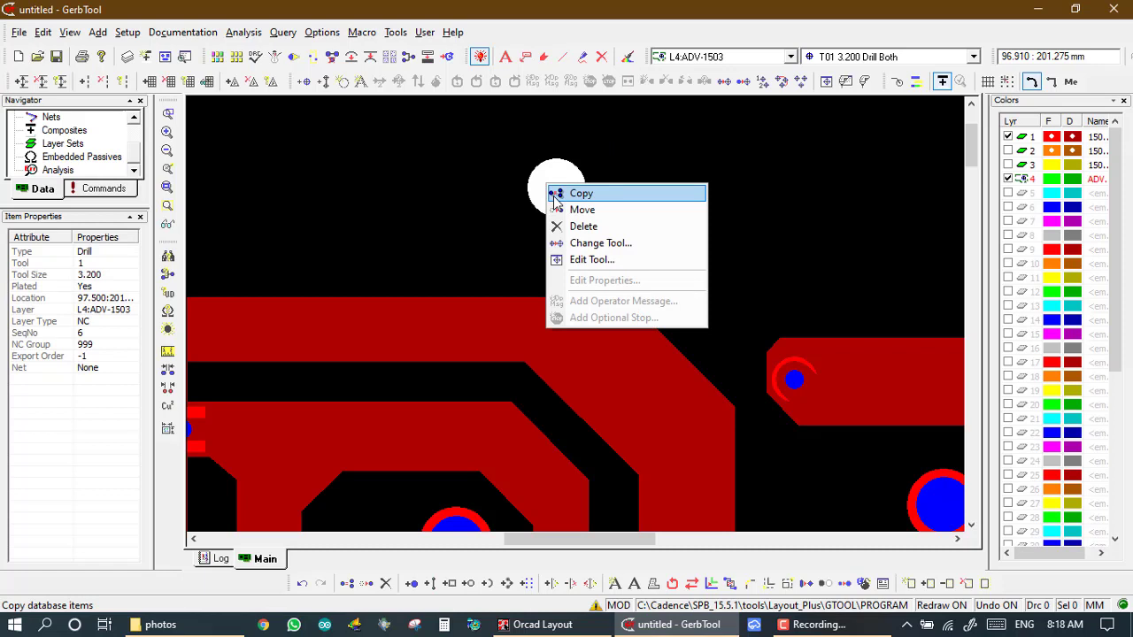
pyautogui.click(423, 173)
pyautogui.press('w')
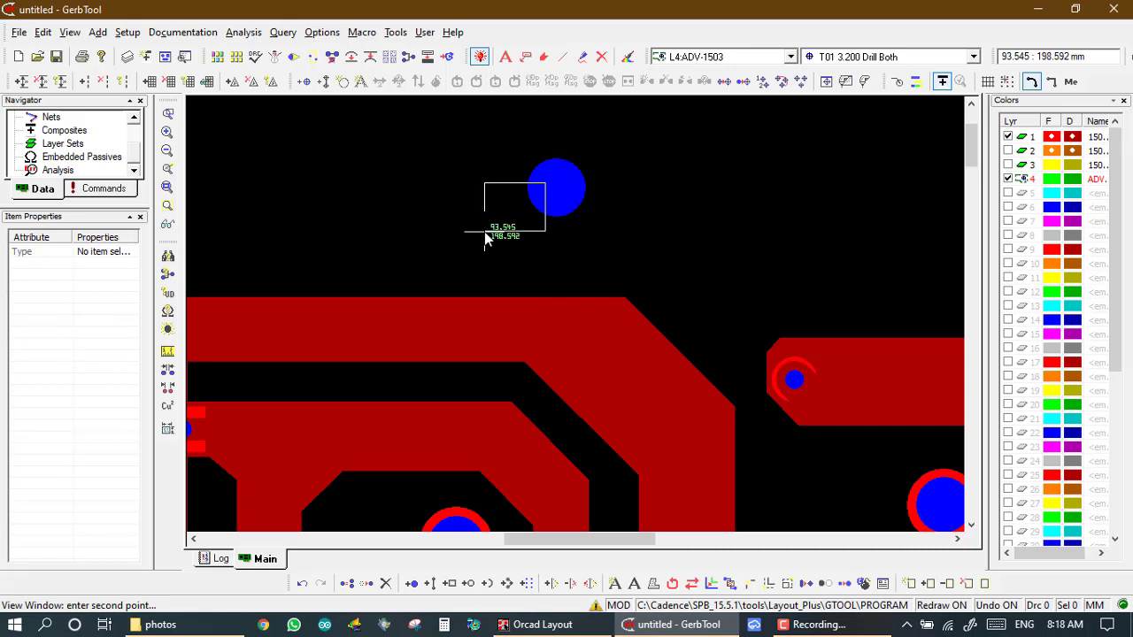
pyautogui.rightClick(543, 200)
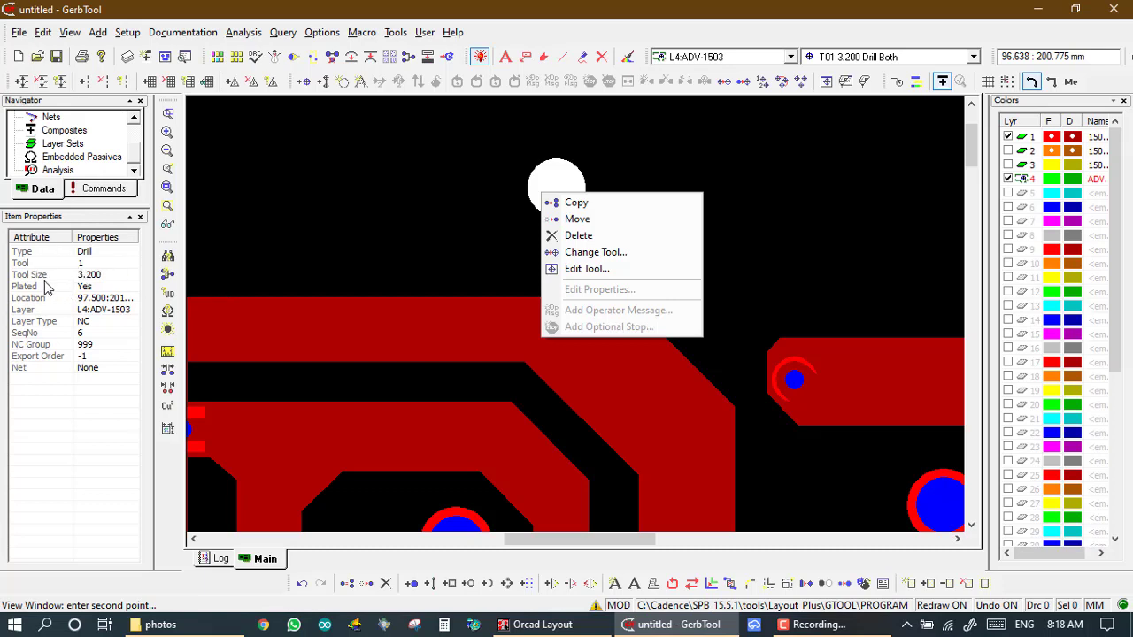
pyautogui.click(404, 219)
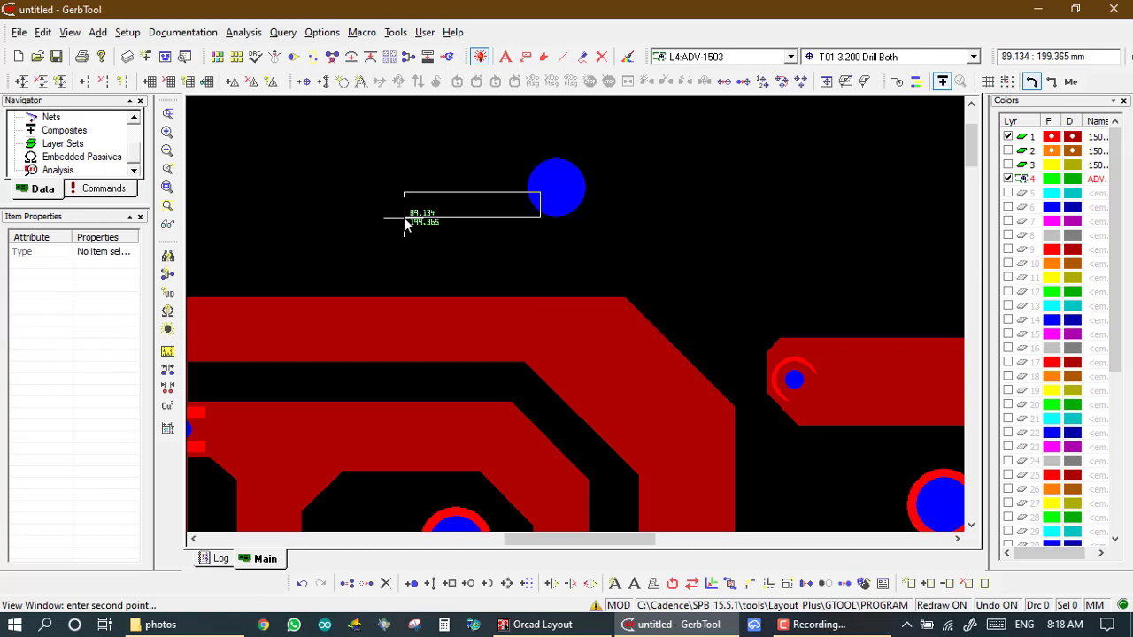
pyautogui.press('Home')
pyautogui.press('Escape')
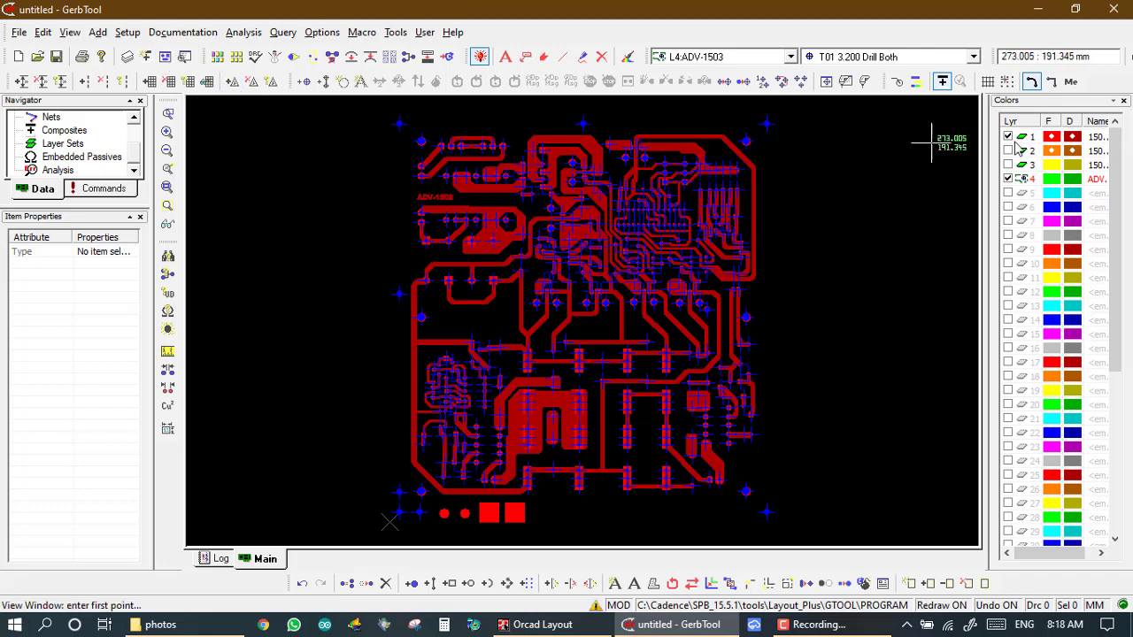
# Step: Make layer 1 active and add a new D-code 72 with the Donut shape
pyautogui.click(1031, 136)
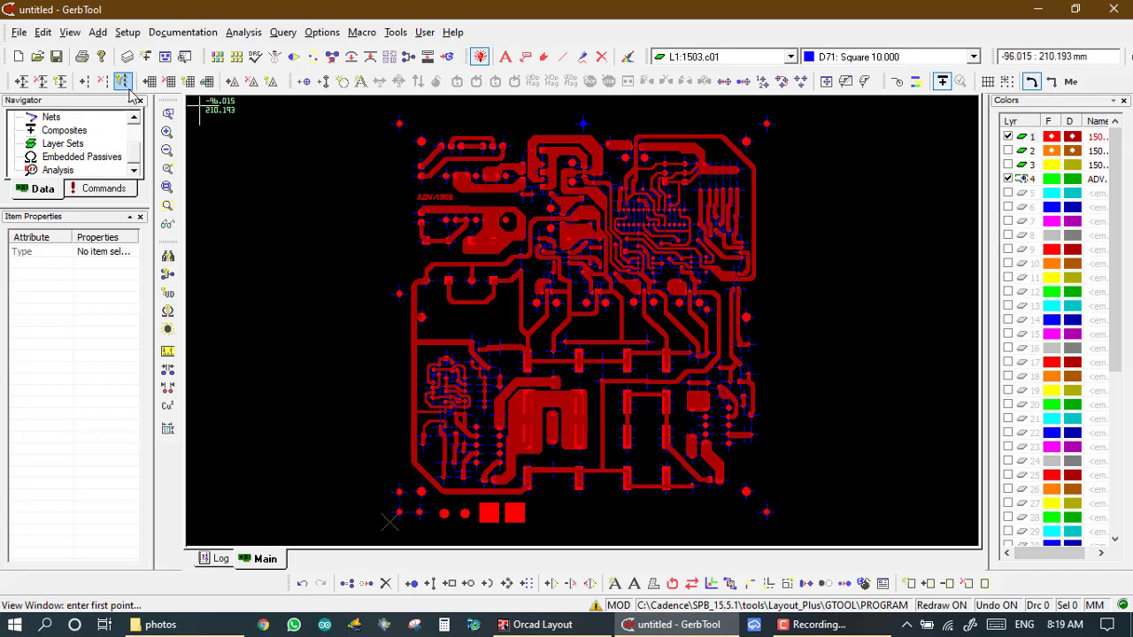
pyautogui.click(164, 56)
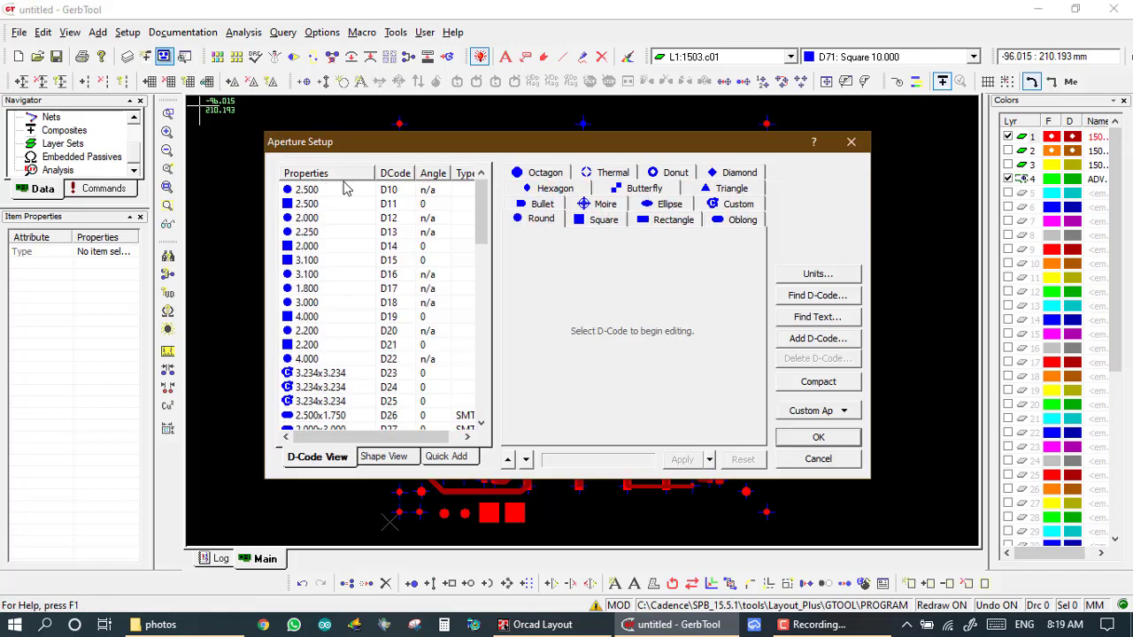
pyautogui.click(817, 338)
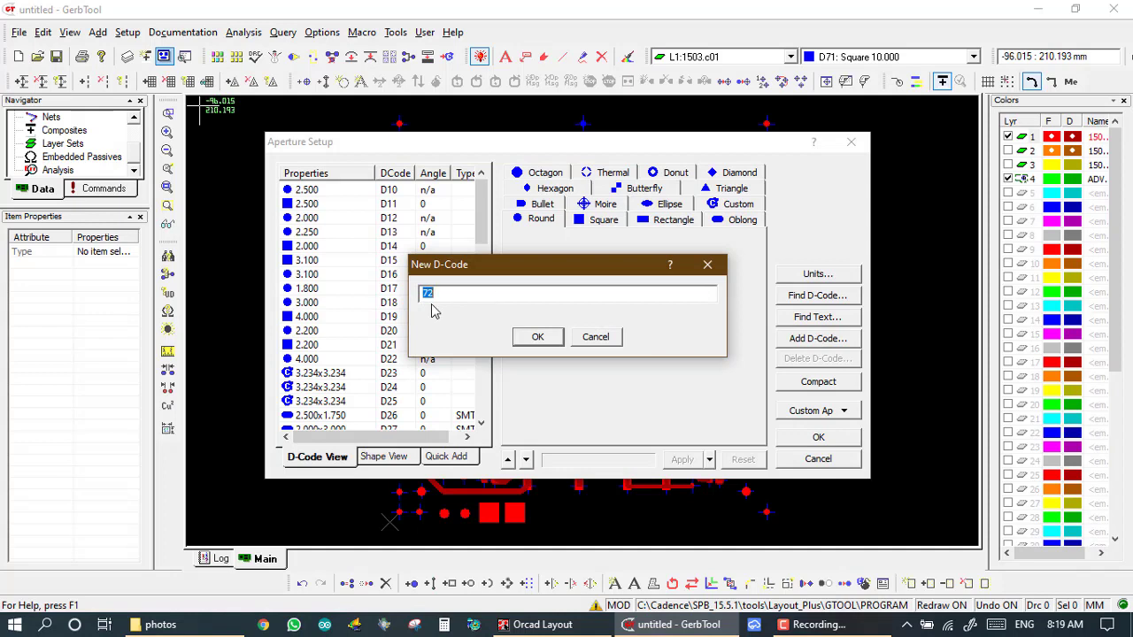
pyautogui.click(547, 344)
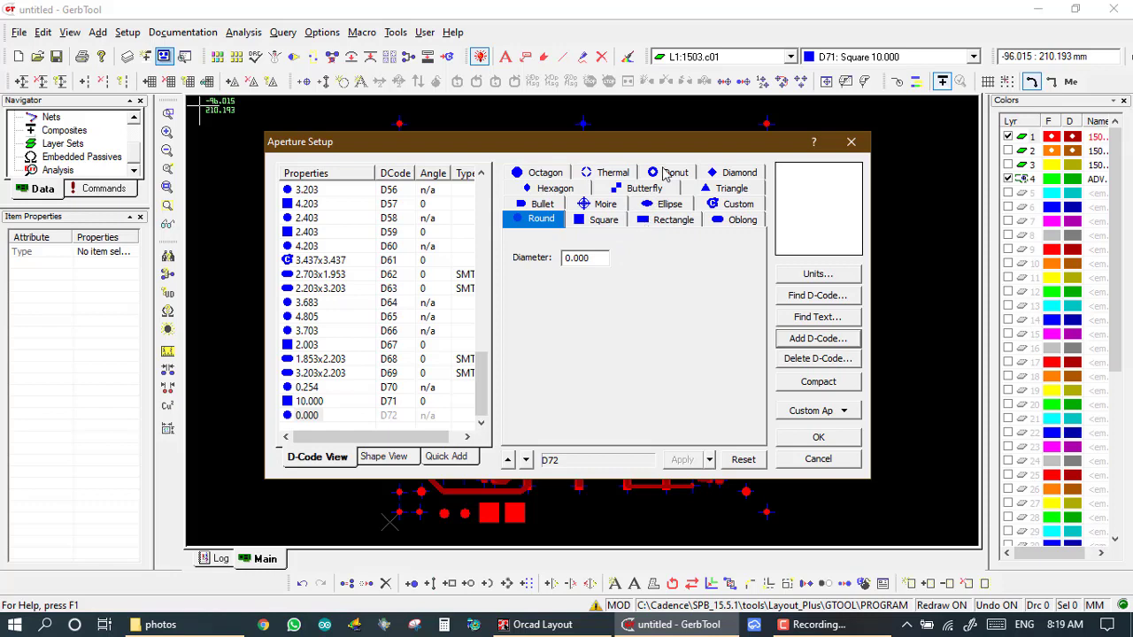
pyautogui.click(666, 172)
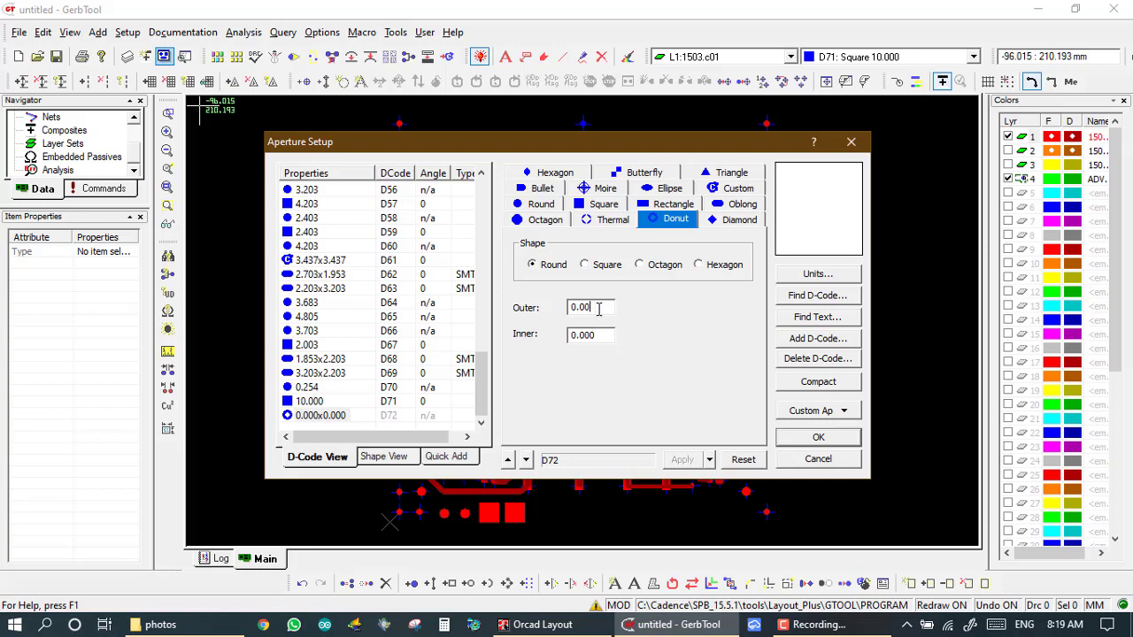
# Step: Set the D72 donut's outer diameter to 5 mm and inner diameter to 3.2 mm, and accept the aperture setup
pyautogui.press('BackSpace')
pyautogui.press('BackSpace')
pyautogui.press('BackSpace')
pyautogui.press('BackSpace')
pyautogui.write('5')
pyautogui.click(602, 334)
pyautogui.press('BackSpace')
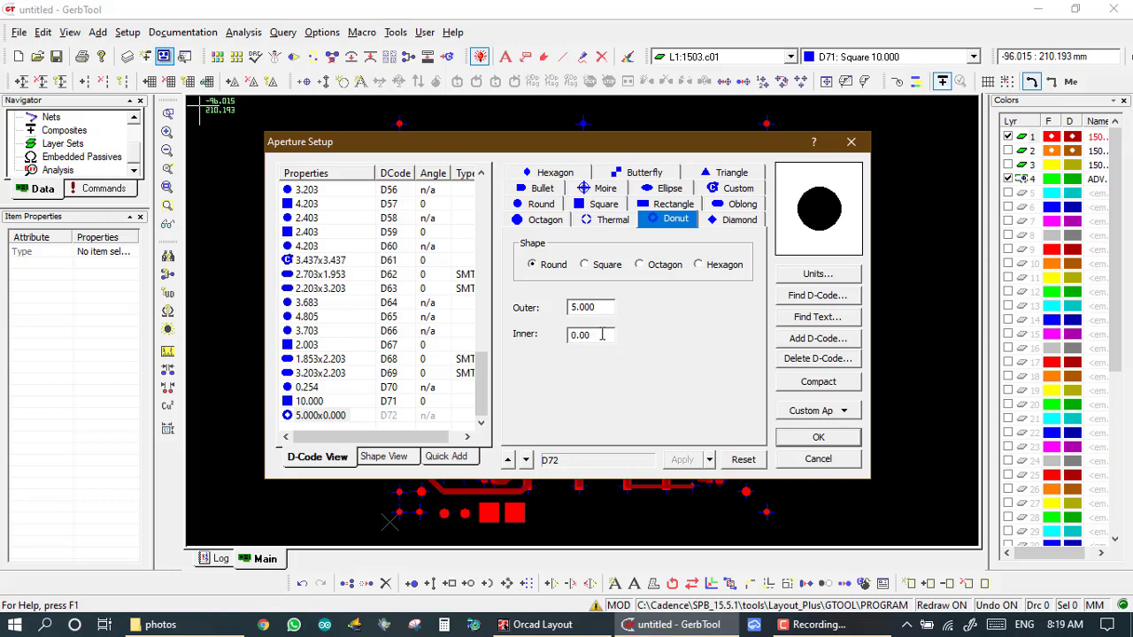
pyautogui.press('BackSpace')
pyautogui.press('BackSpace')
pyautogui.press('BackSpace')
pyautogui.press('BackSpace')
pyautogui.write('3.2')
pyautogui.click(806, 439)
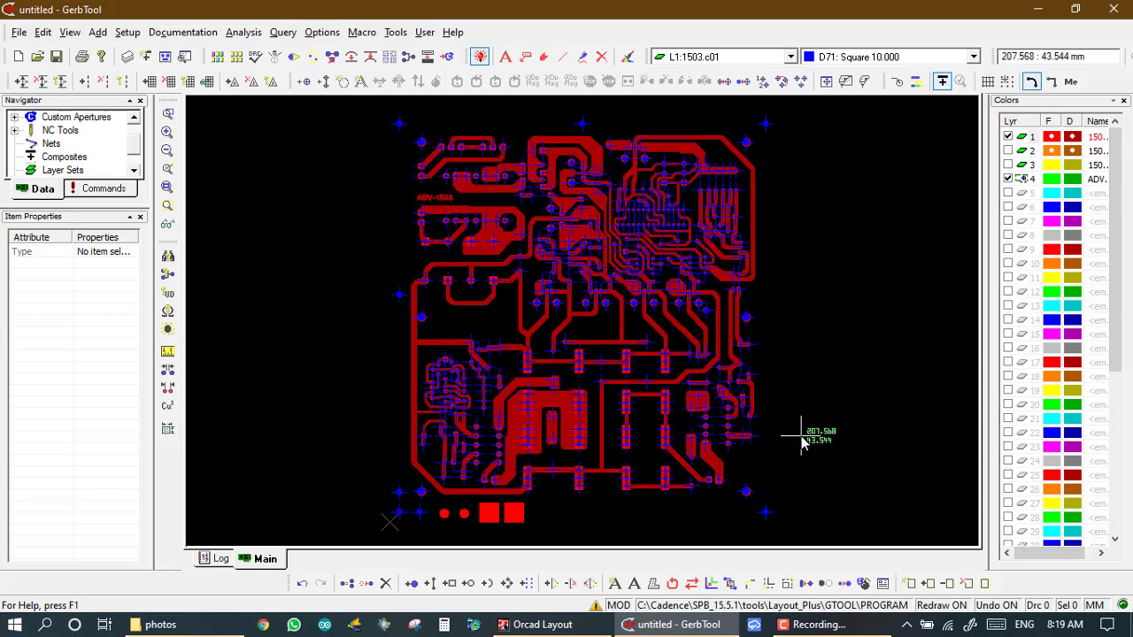
# Step: Add a D72: Donut 5.000x3.200 flash centred on the drill hole above the board's upper edge, at about X 97.5, Y 201.0 mm
pyautogui.click(872, 60)
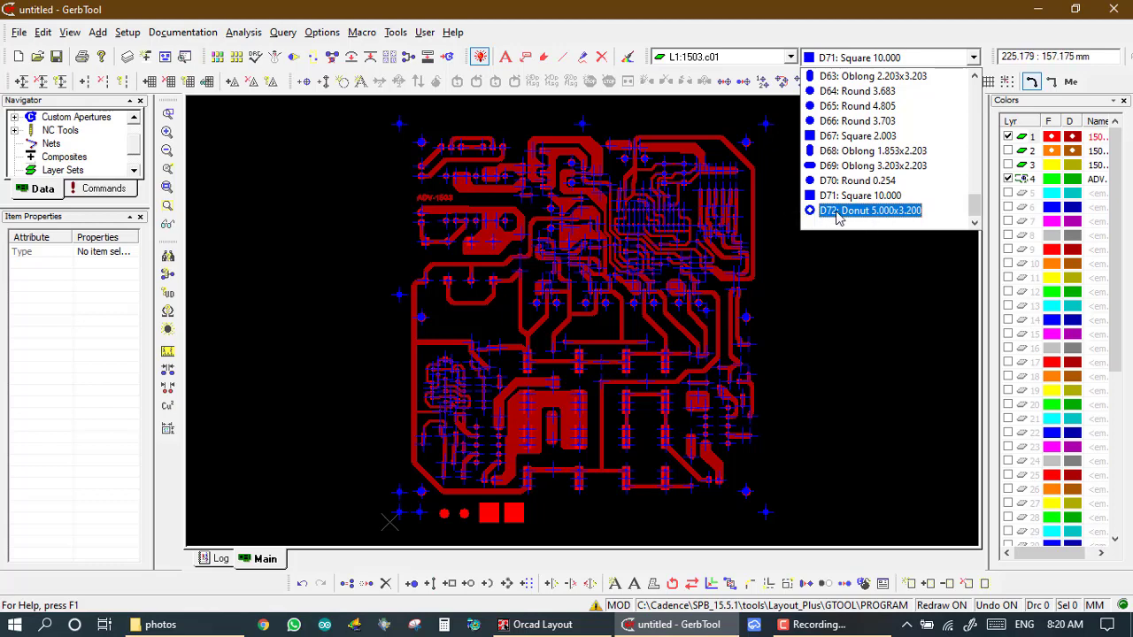
pyautogui.click(841, 213)
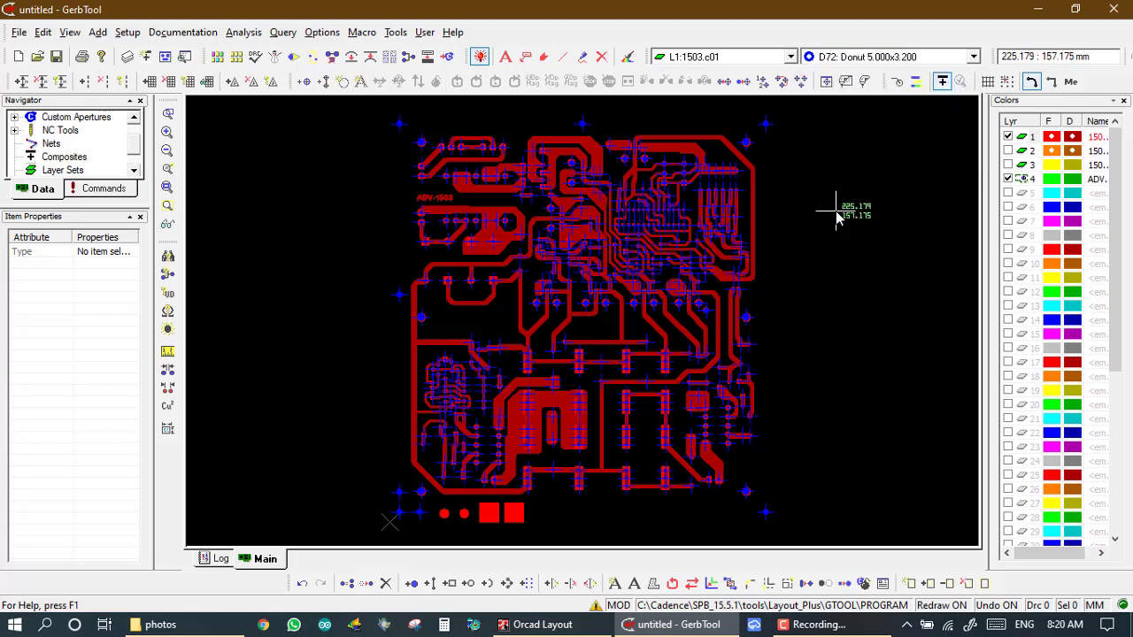
pyautogui.click(412, 584)
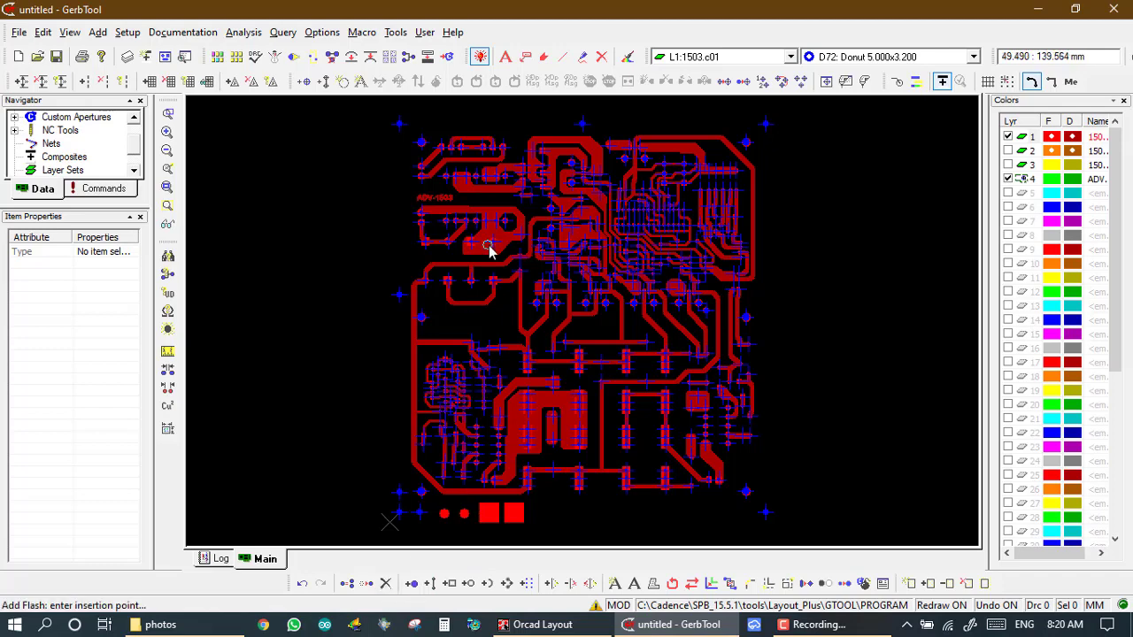
pyautogui.scroll(3, 571, 147)
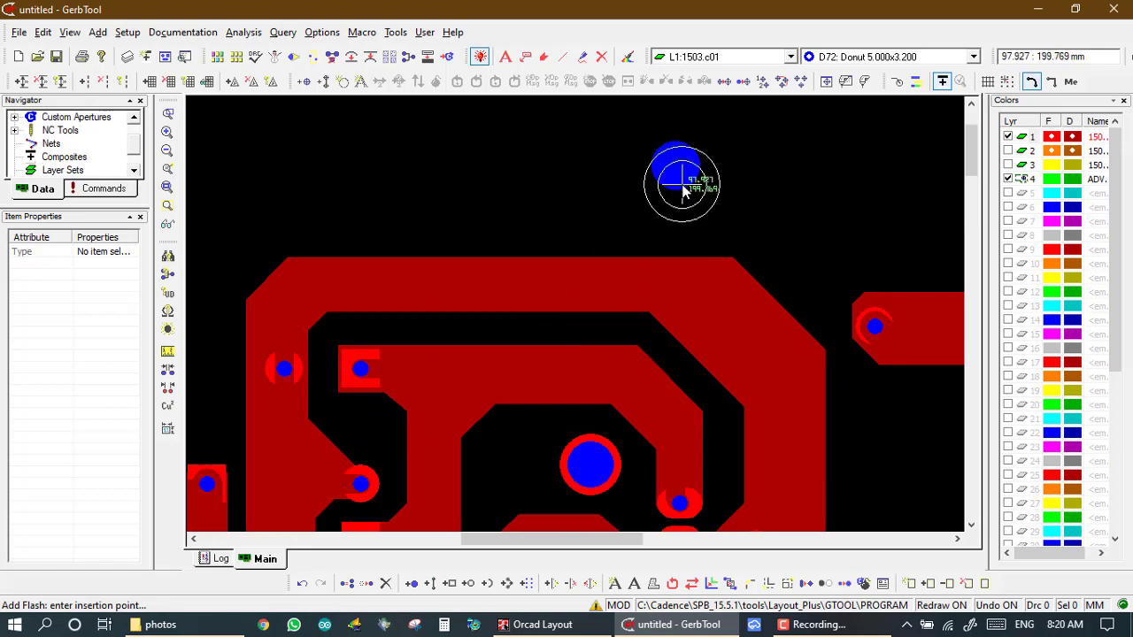
pyautogui.scroll(2, 680, 181)
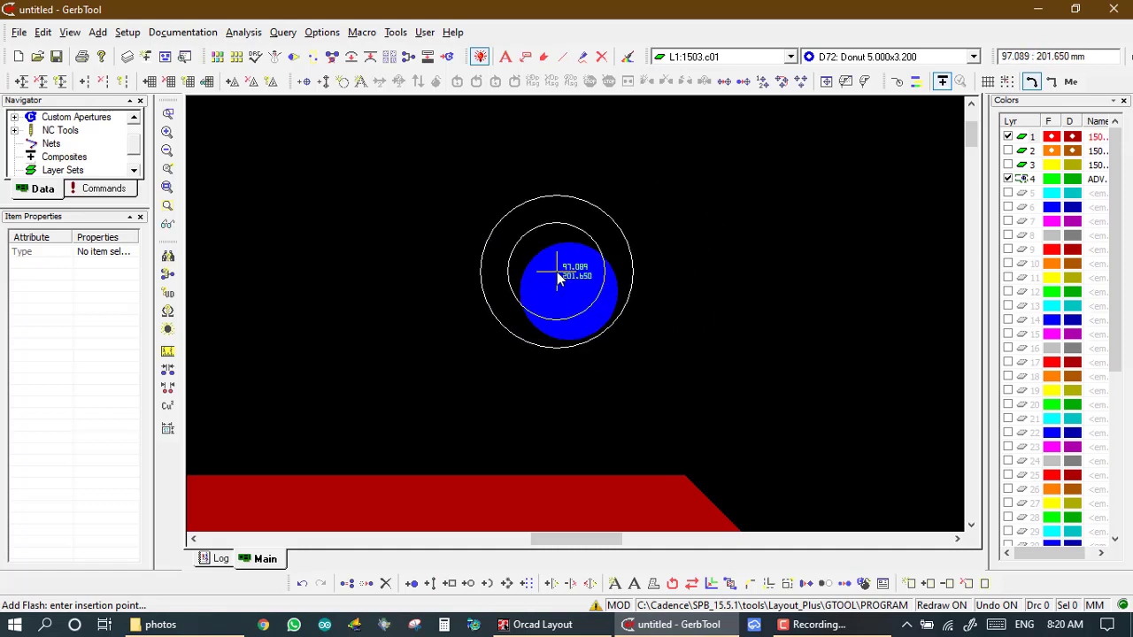
pyautogui.click(571, 297)
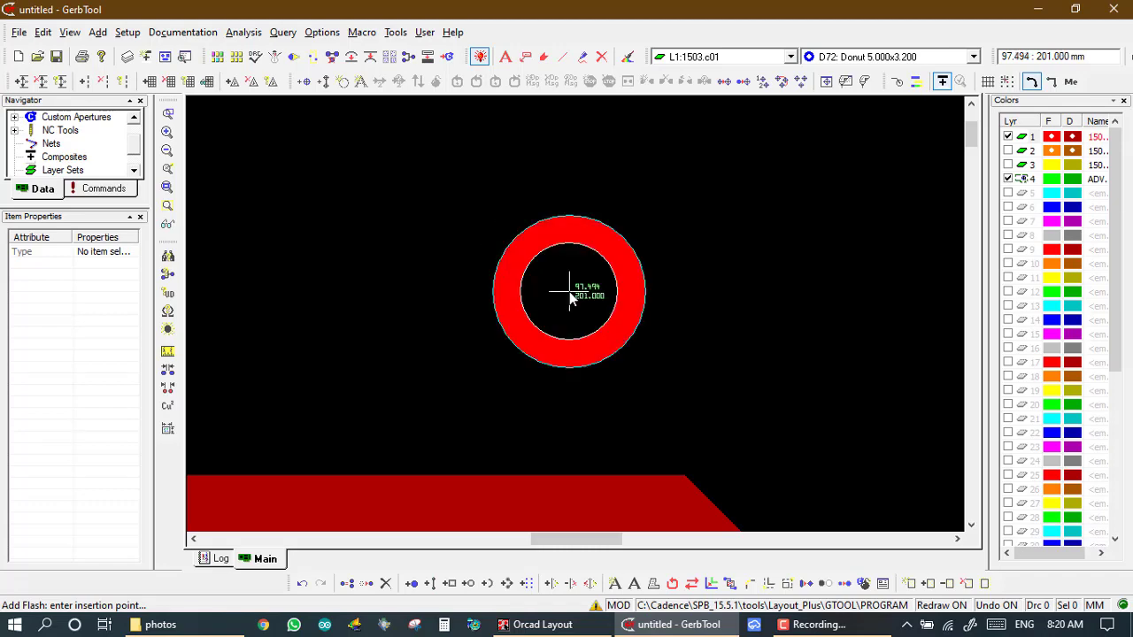
pyautogui.scroll(-3, 572, 301)
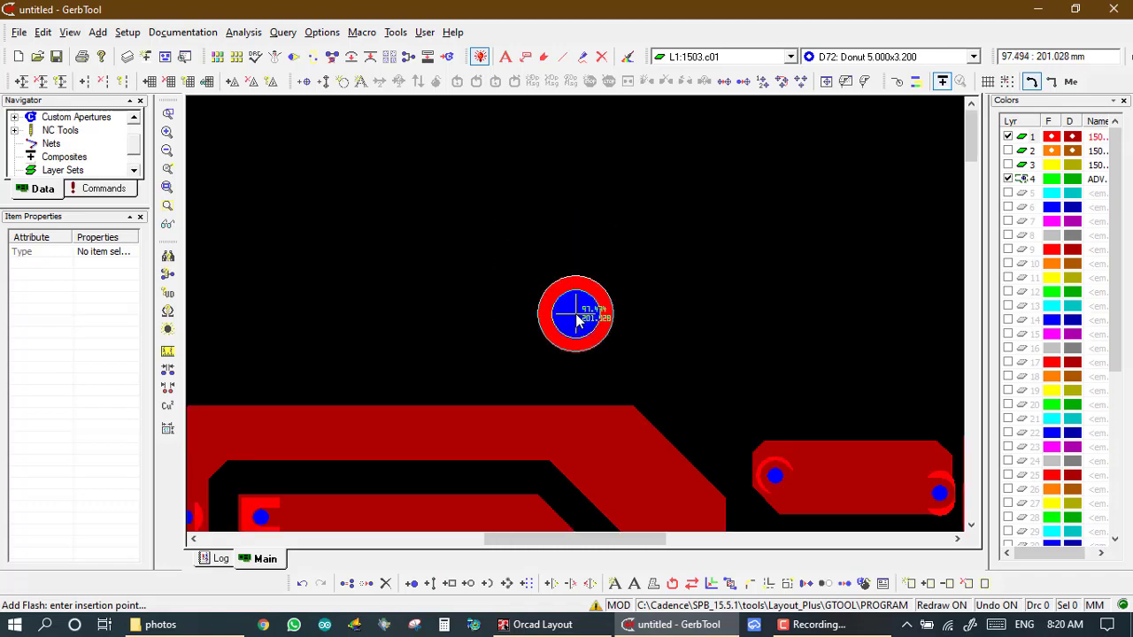
# Step: Add a D72: Donut 5.000x3.200 flash snapped to the T1: 3.200 drill inside the square pad beside the board's left edge, at about X 5.0, Y 115.0 mm
pyautogui.scroll(-2, 583, 326)
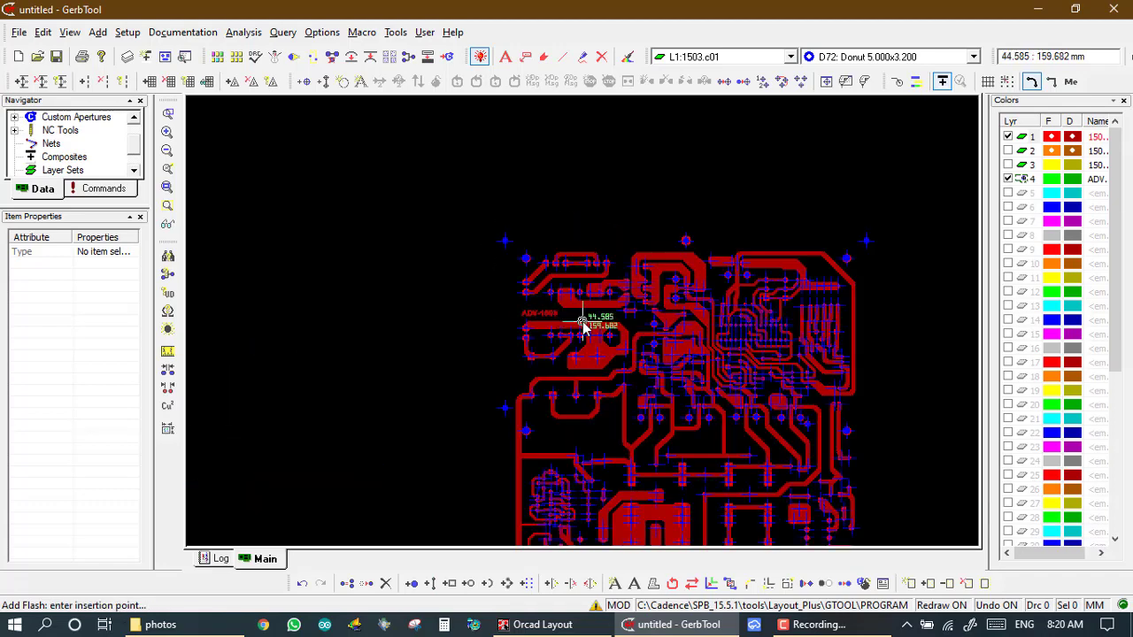
pyautogui.scroll(5, 582, 326)
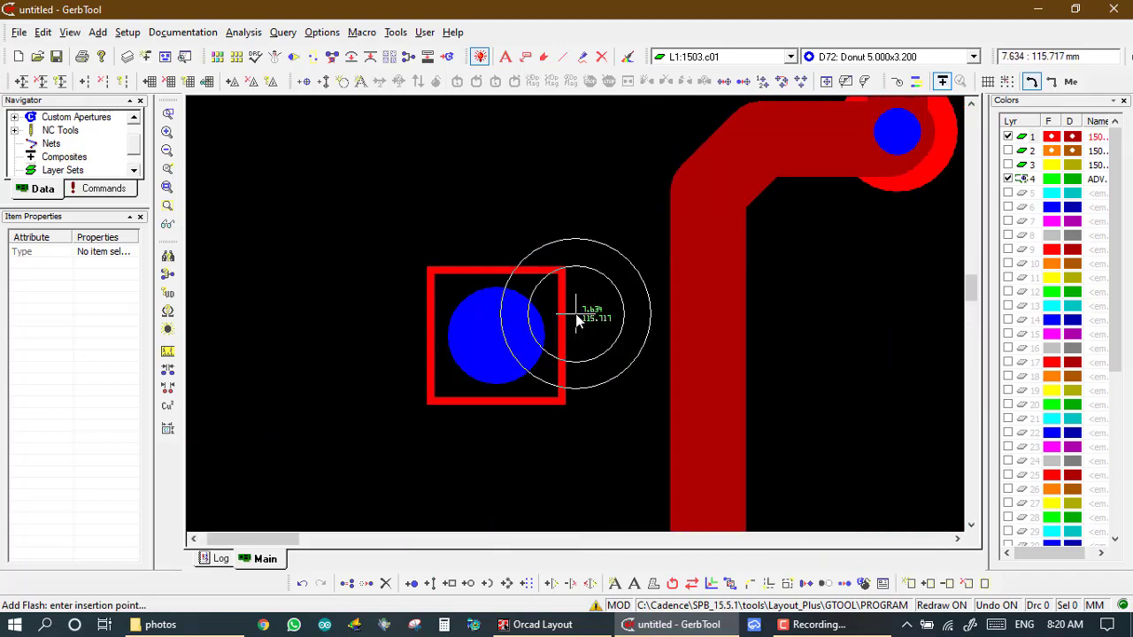
pyautogui.scroll(-4, 576, 321)
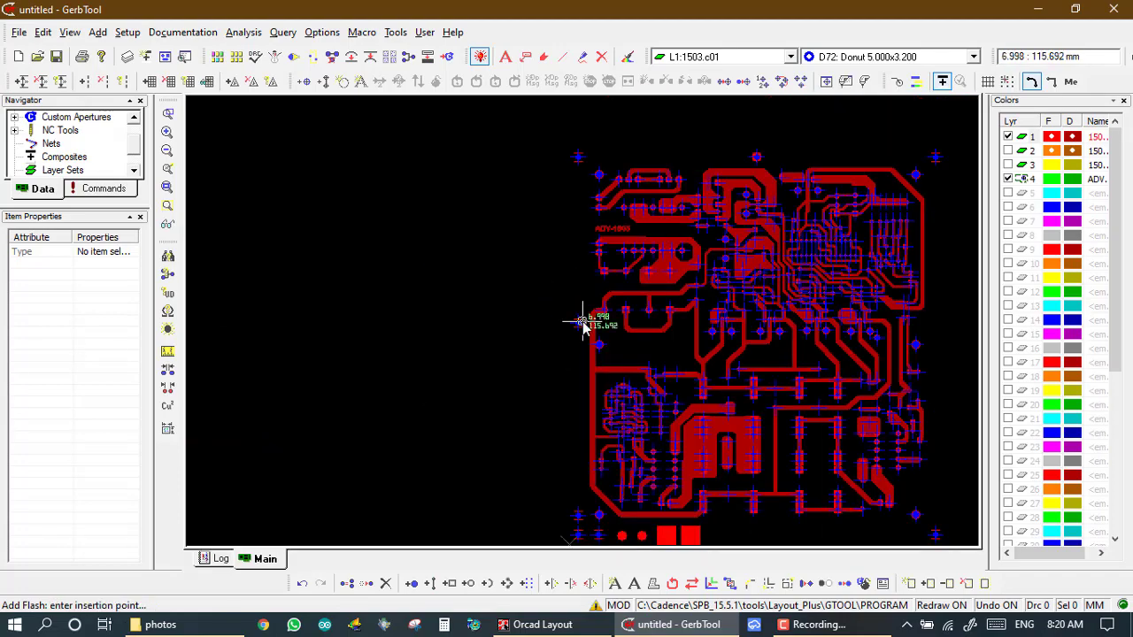
pyautogui.scroll(3, 576, 320)
pyautogui.scroll(5, 576, 320)
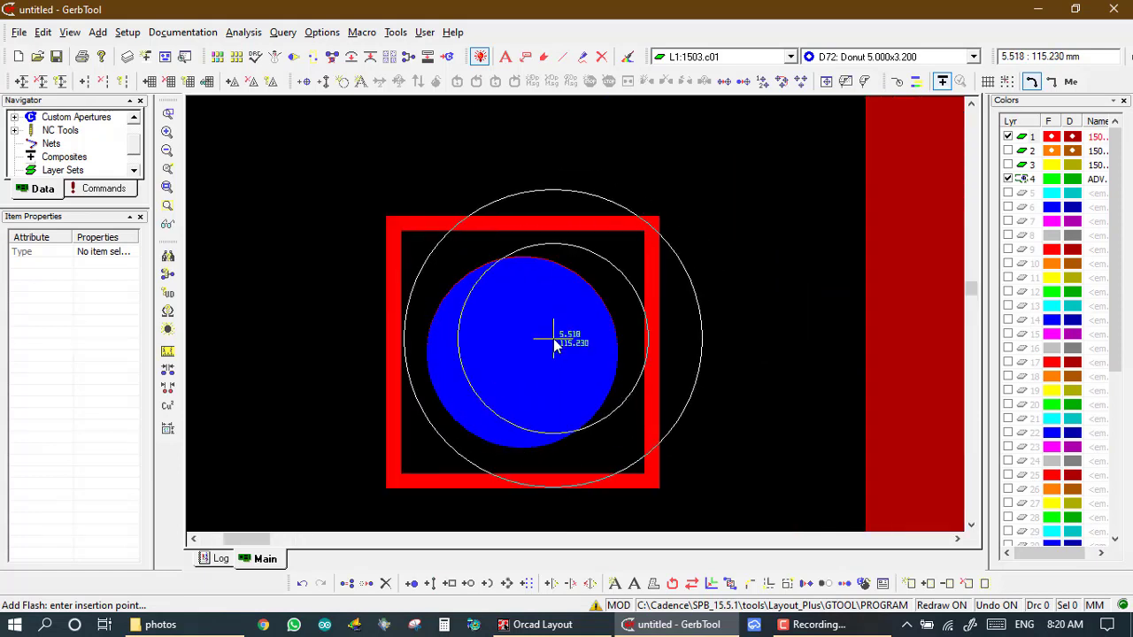
pyautogui.click(553, 339)
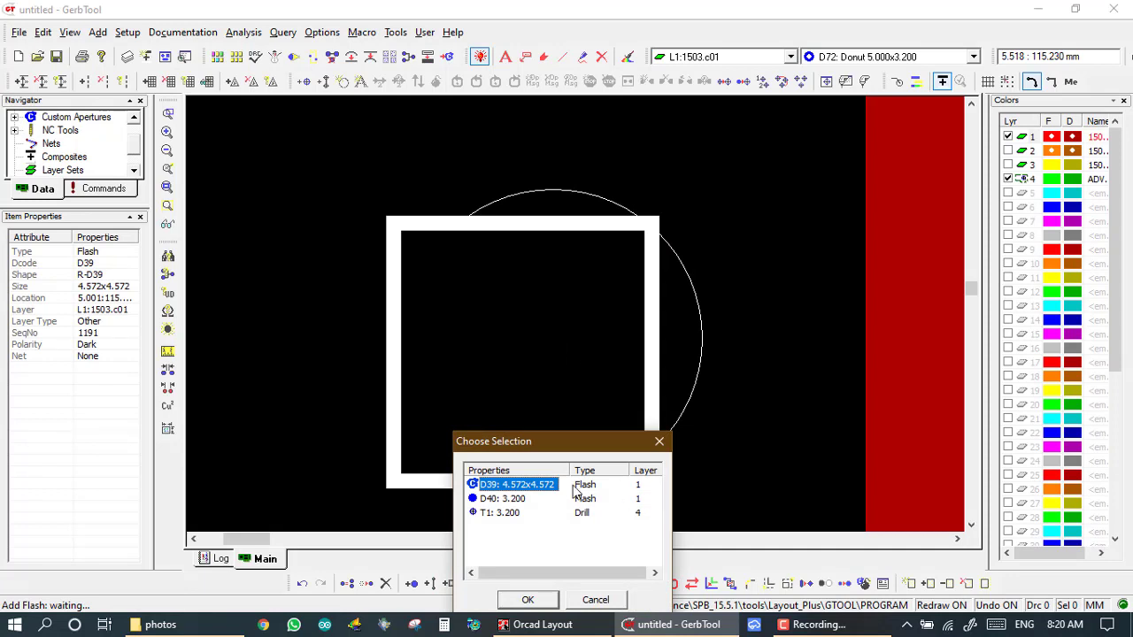
pyautogui.click(503, 500)
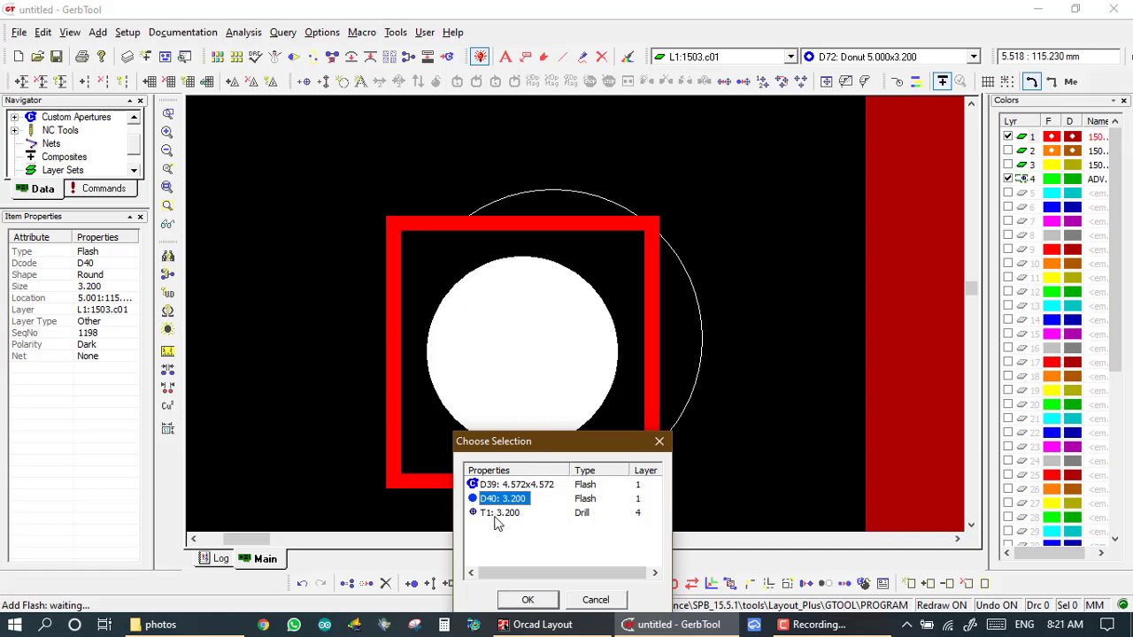
pyautogui.click(501, 515)
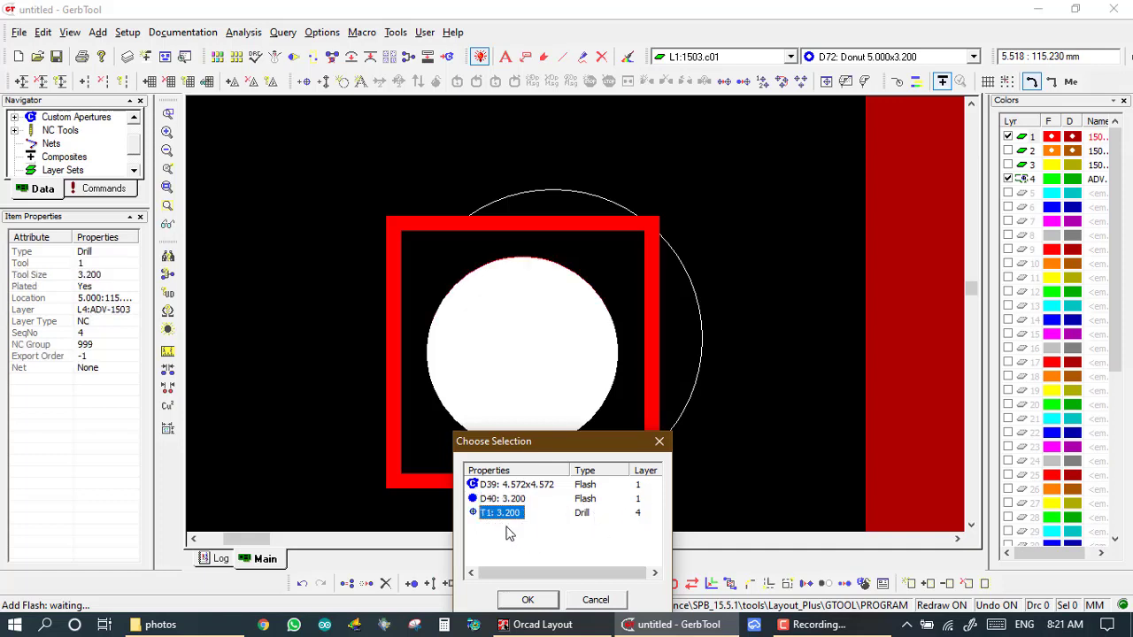
pyautogui.click(527, 601)
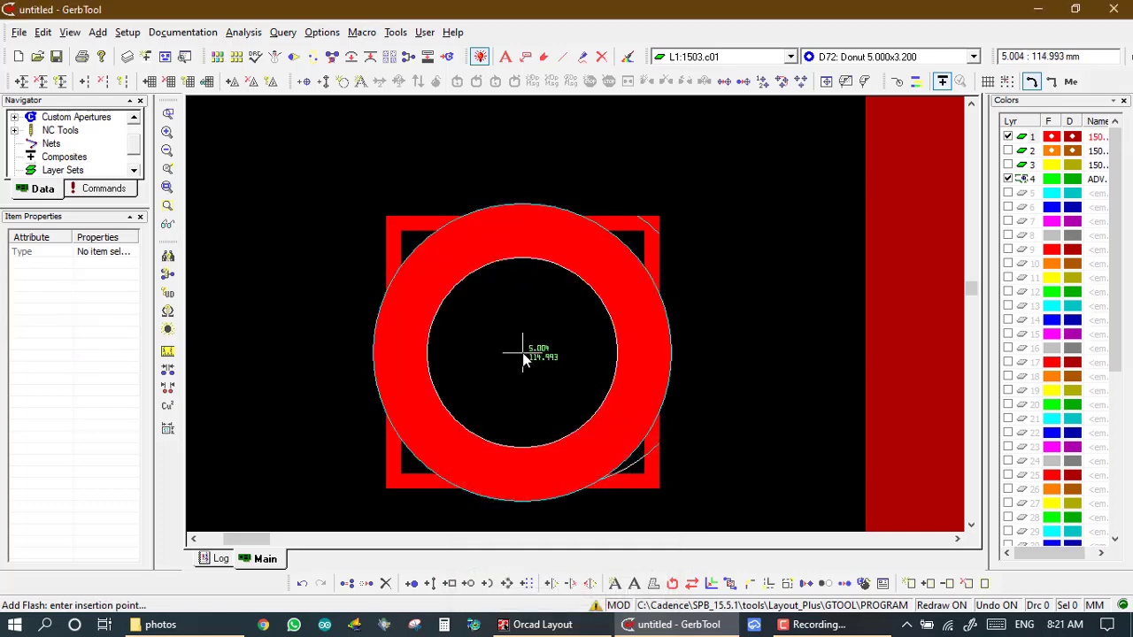
# Step: Show the whole board and add a new D-code 73 in the aperture setup
pyautogui.press('Home')
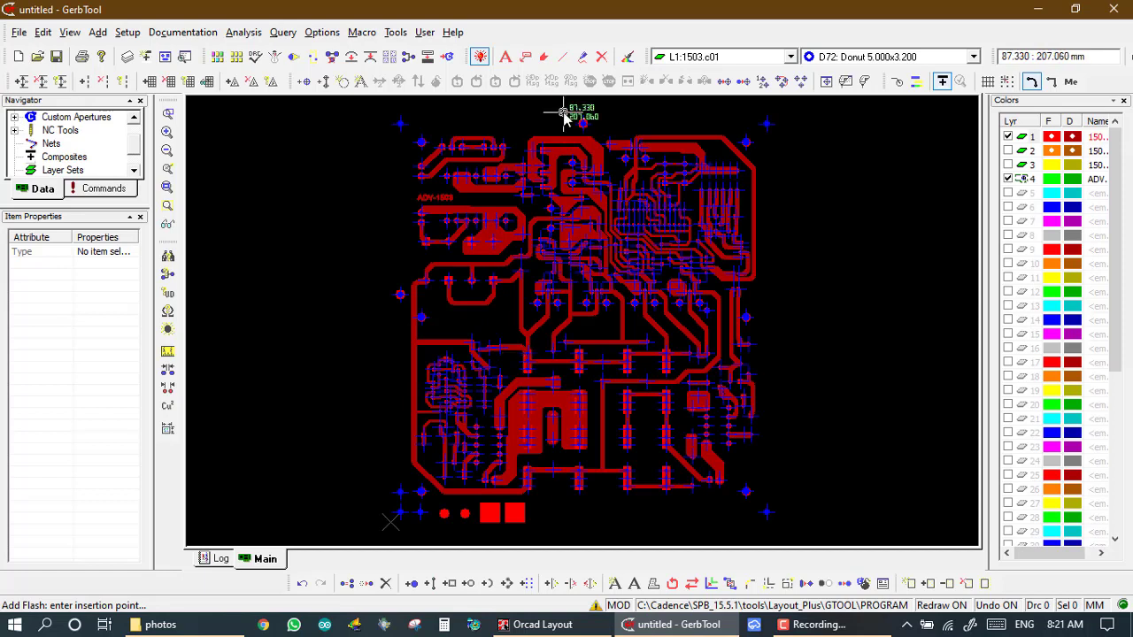
pyautogui.click(165, 56)
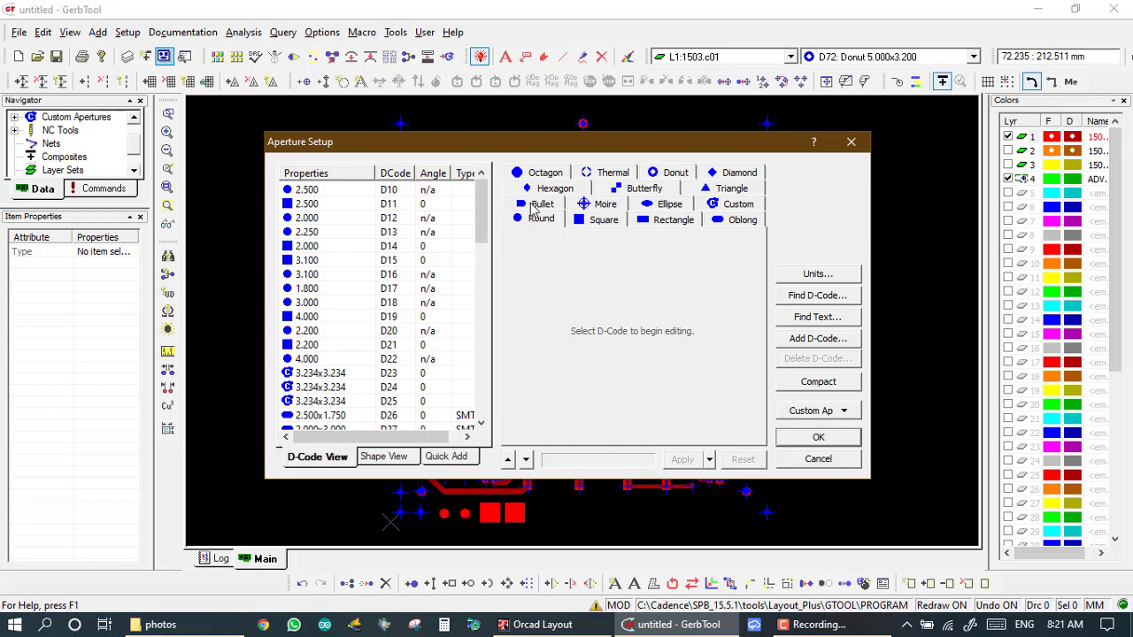
pyautogui.click(820, 340)
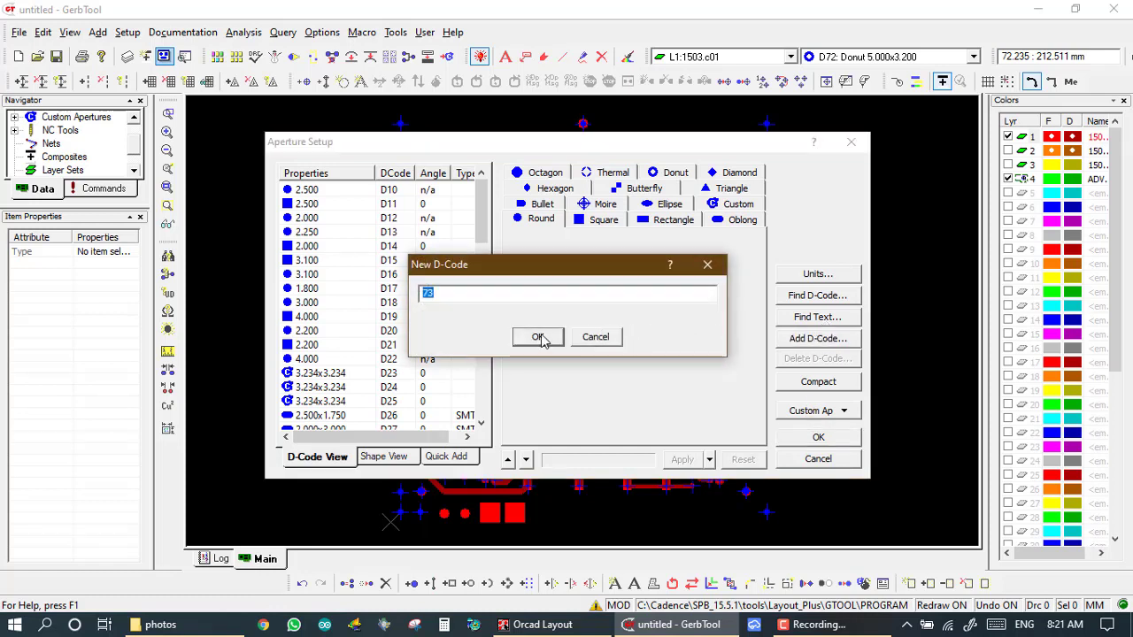
pyautogui.click(541, 340)
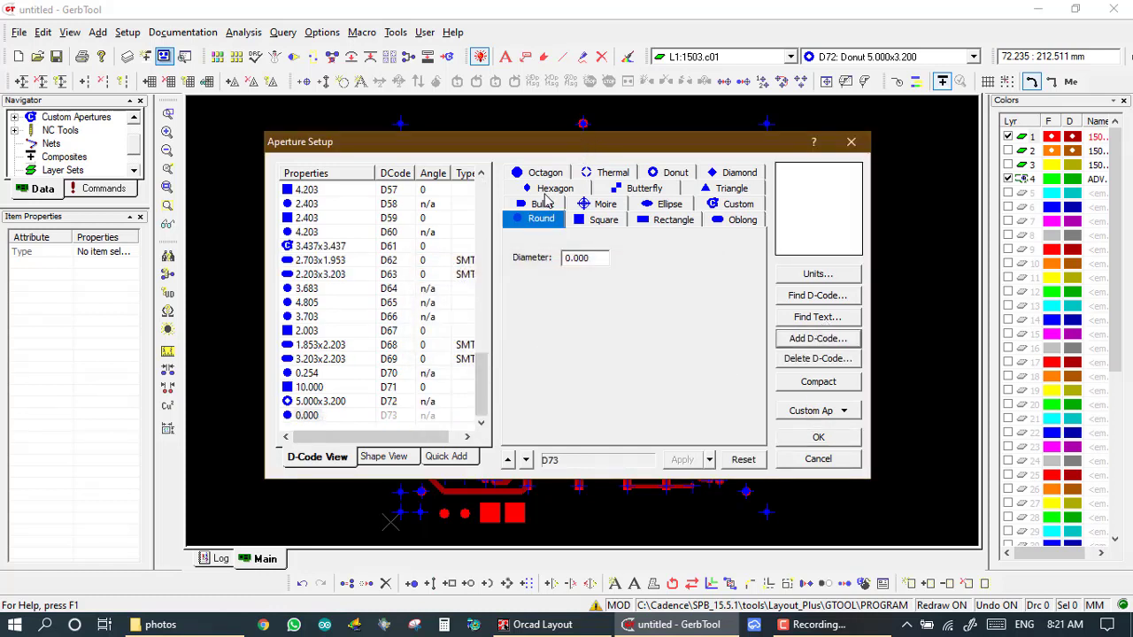
# Step: Browse the aperture shapes available for D73, including Octagon, Butterfly, Oblong, Ellipse and Square, and compare their size parameters
pyautogui.click(544, 173)
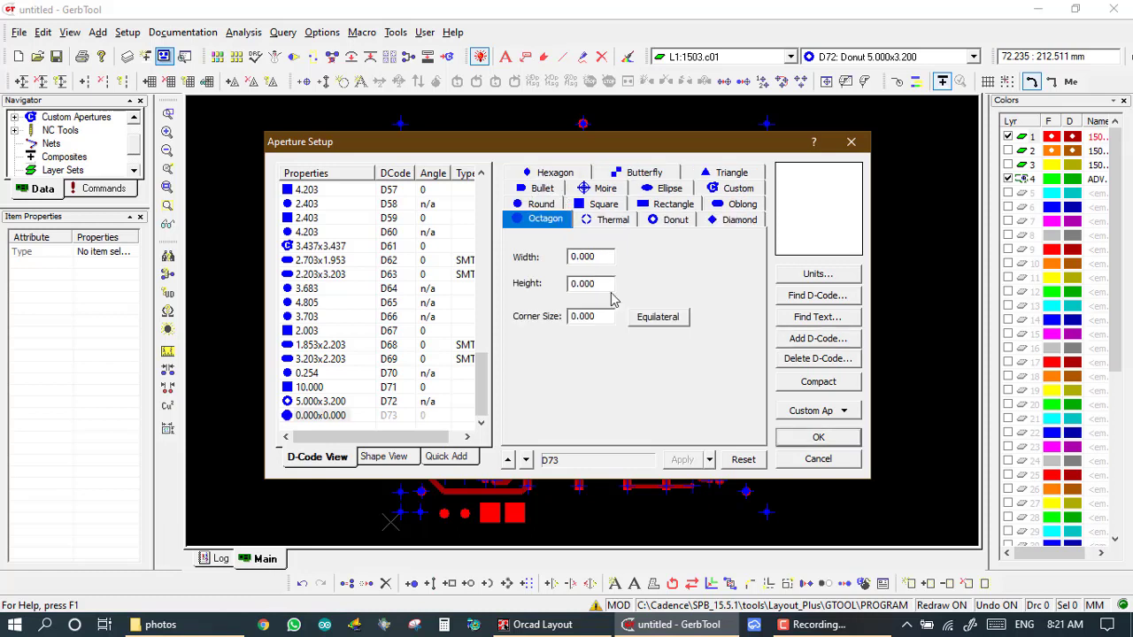
pyautogui.click(653, 174)
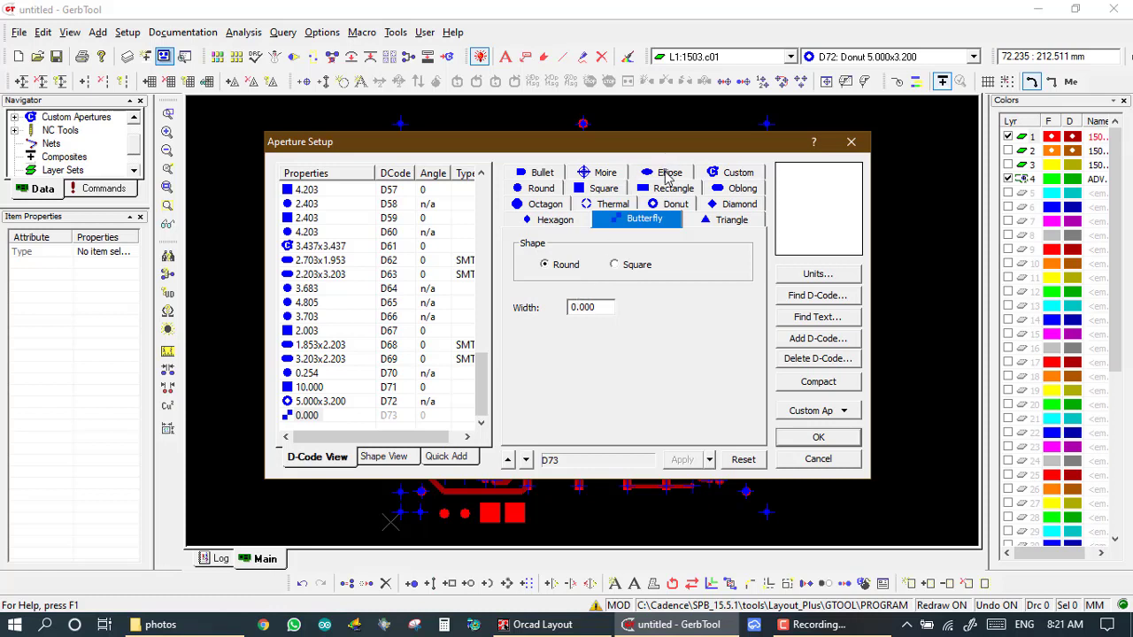
pyautogui.click(666, 177)
pyautogui.click(719, 179)
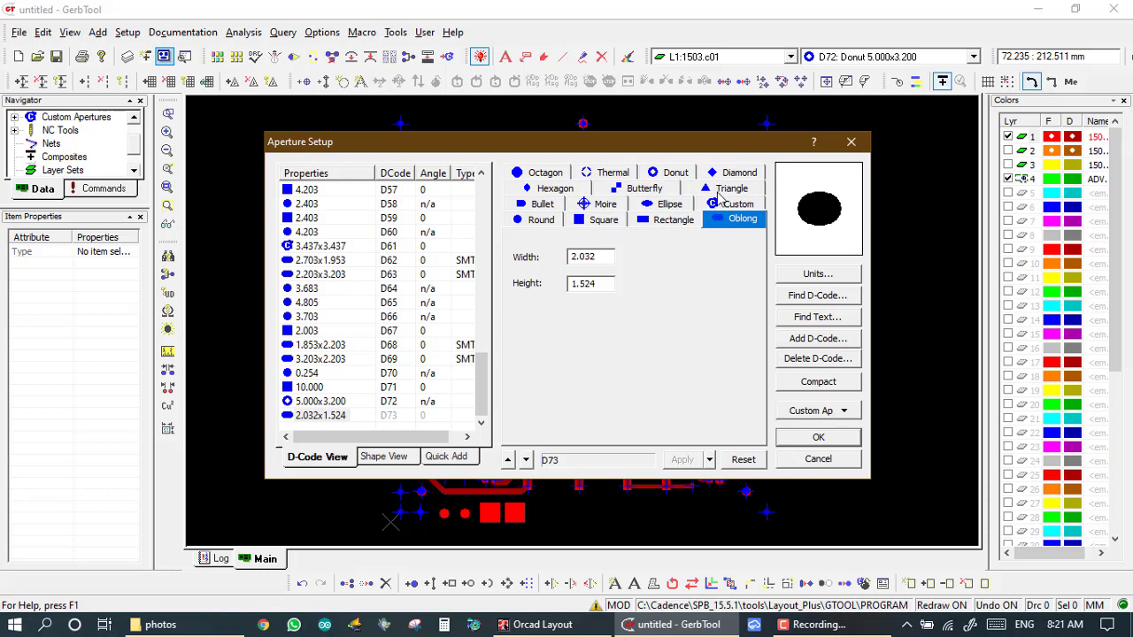
pyautogui.click(719, 197)
pyautogui.click(670, 189)
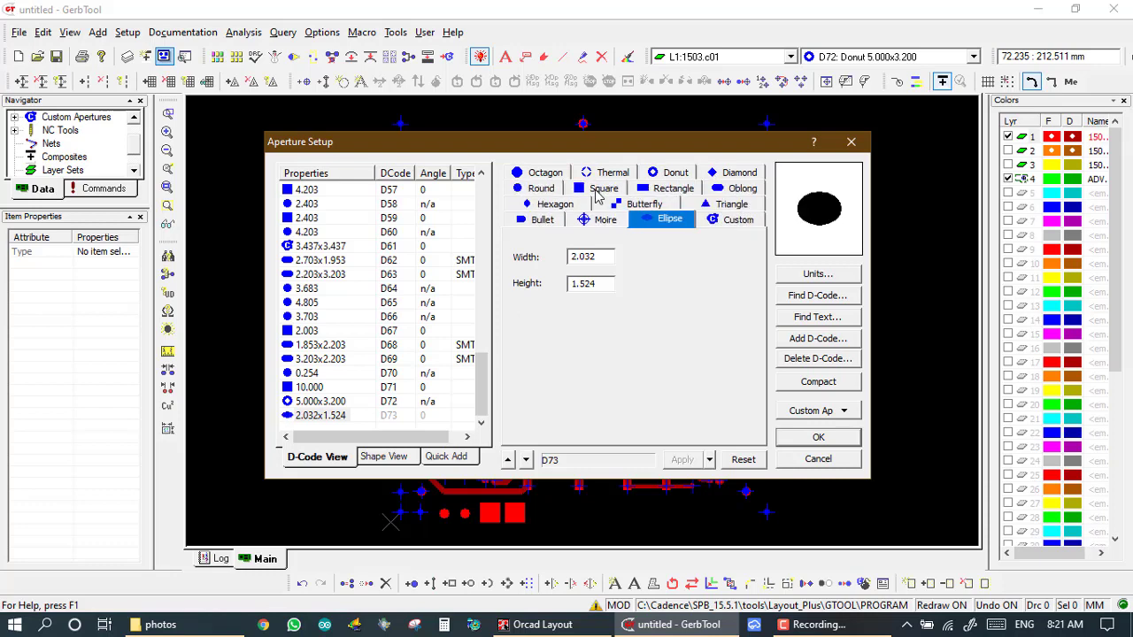
pyautogui.click(599, 191)
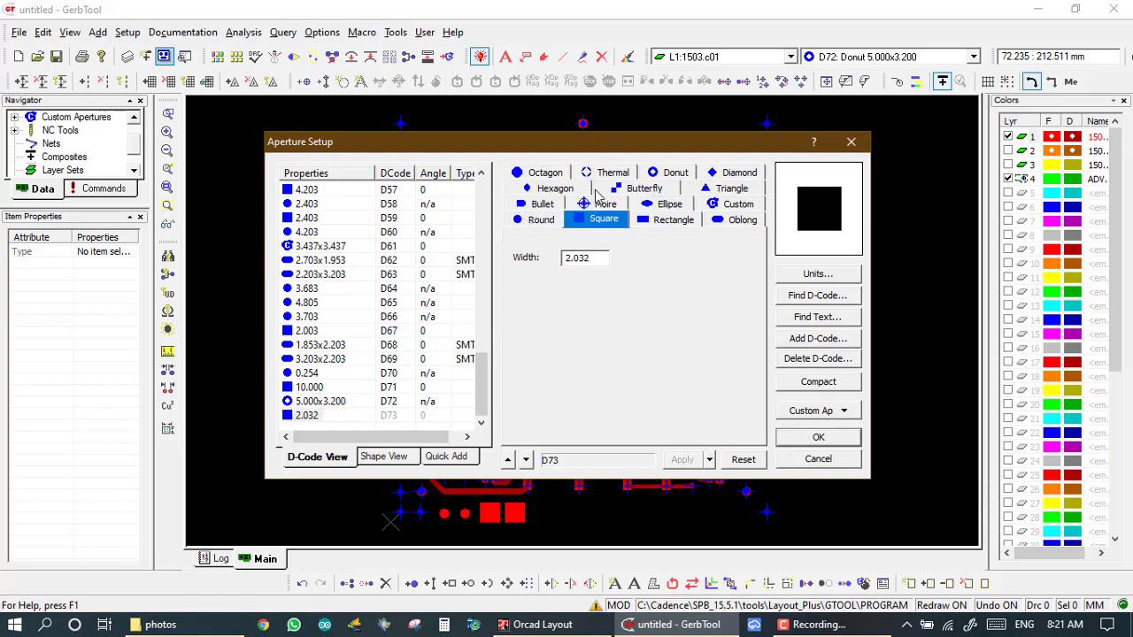